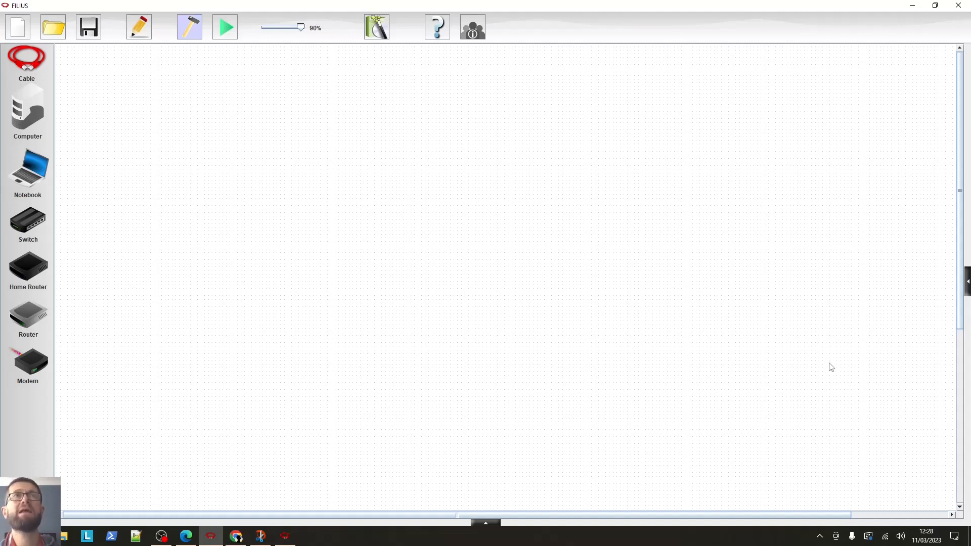
Place five notebooks in a row along the lower part of the workspace
{"action": "left_click_drag", "start_coordinate": [32, 169], "coordinate": [295, 374]}
{"action": "left_click_drag", "start_coordinate": [33, 165], "coordinate": [384, 373]}
{"action": "left_click_drag", "start_coordinate": [31, 169], "coordinate": [478, 379]}
{"action": "left_click_drag", "start_coordinate": [31, 170], "coordinate": [565, 378]}
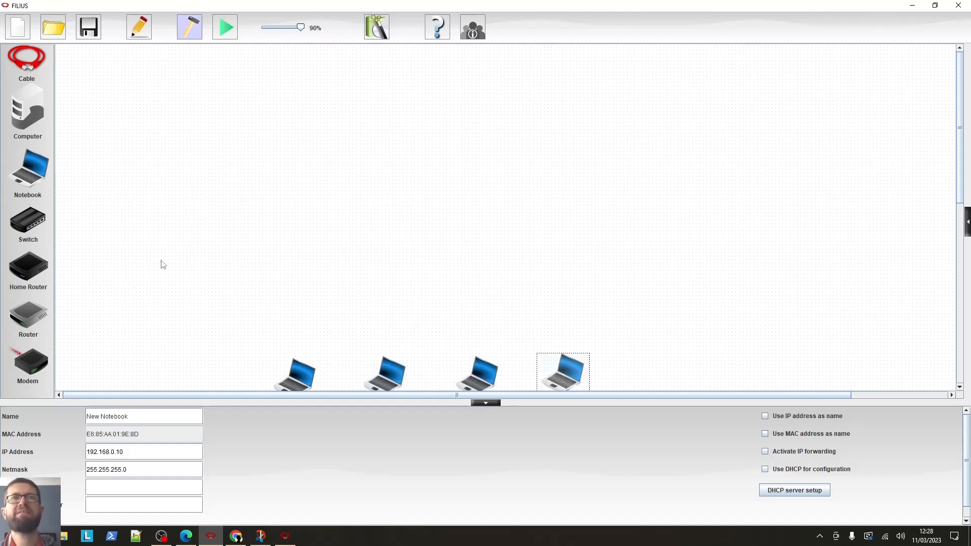
{"action": "left_click_drag", "start_coordinate": [39, 176], "coordinate": [666, 373]}
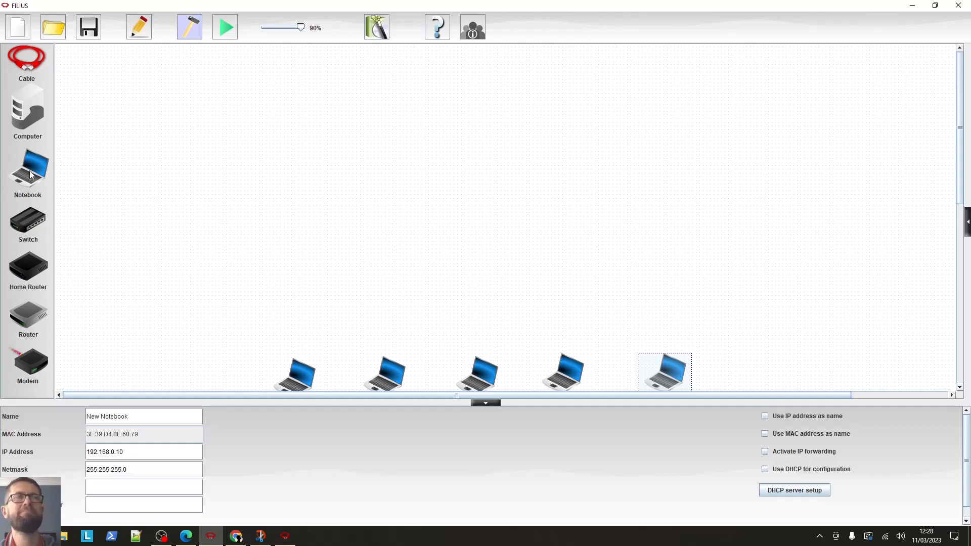
Add a switch above the notebooks and a computer to the left of the switch
{"action": "left_click_drag", "start_coordinate": [28, 224], "coordinate": [478, 293]}
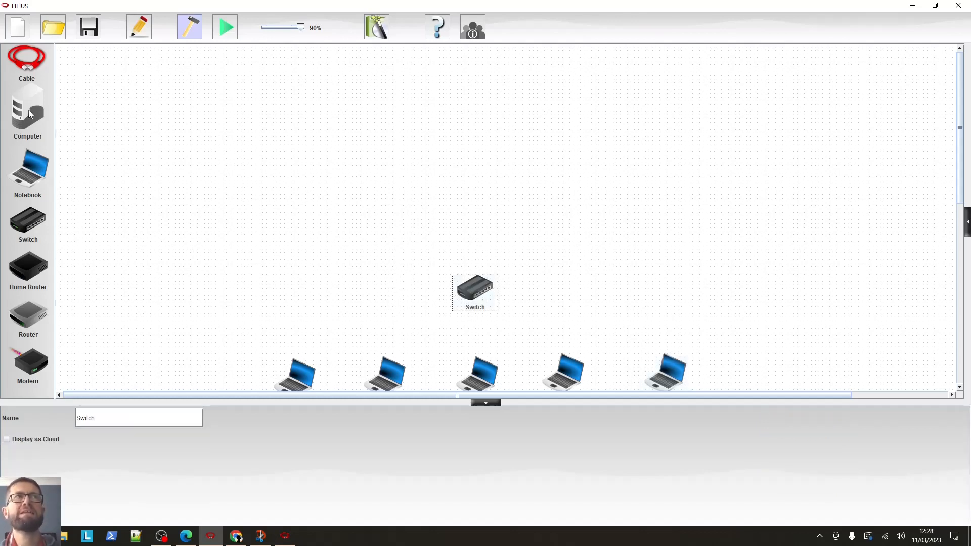
{"action": "left_click_drag", "start_coordinate": [31, 103], "coordinate": [372, 266]}
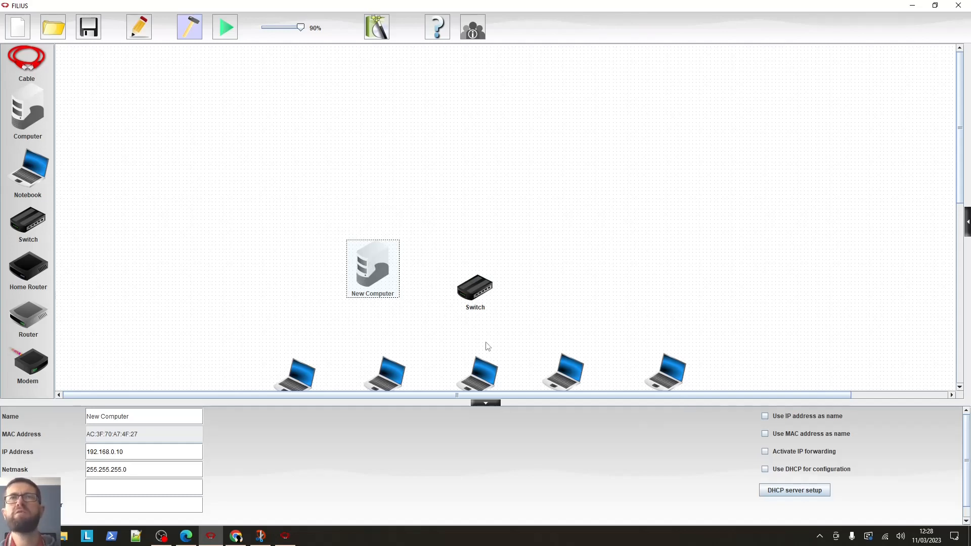
Set the new computer's IP address to 192.168.0.2
{"action": "left_click", "coordinate": [140, 458]}
{"action": "key", "text": "BackSpace"}
{"action": "key", "text": "BackSpace"}
{"action": "key", "text": "BackSpace"}
{"action": "key", "text": "BackSpace"}
{"action": "key", "text": "BackSpace"}
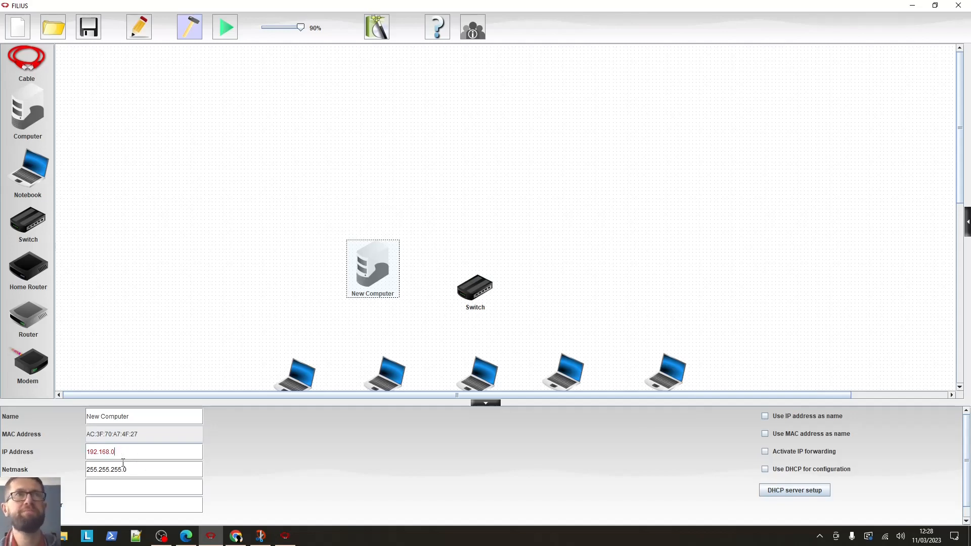
{"action": "key", "text": "BackSpace"}
{"action": "key", "text": "BackSpace"}
{"action": "type", "text": "6"}
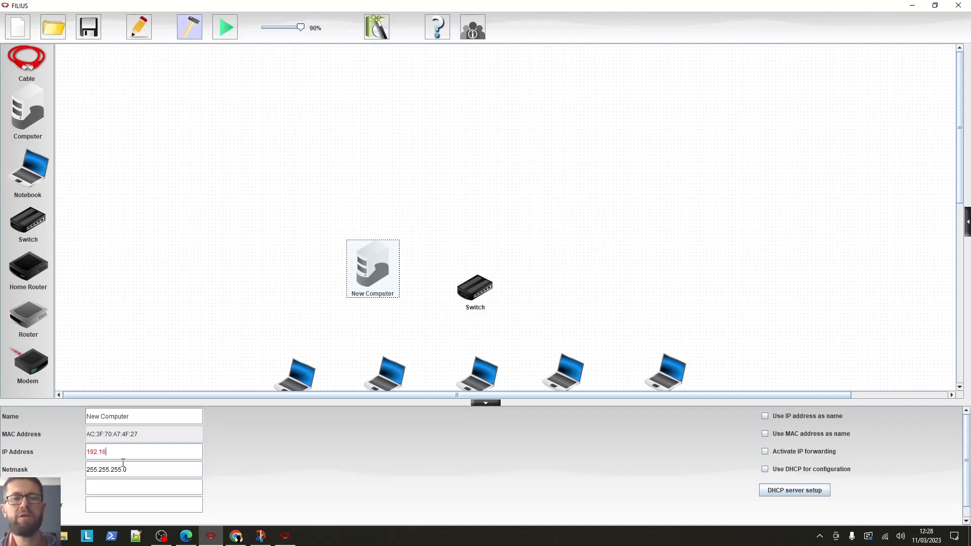
{"action": "type", "text": "8.0.2"}
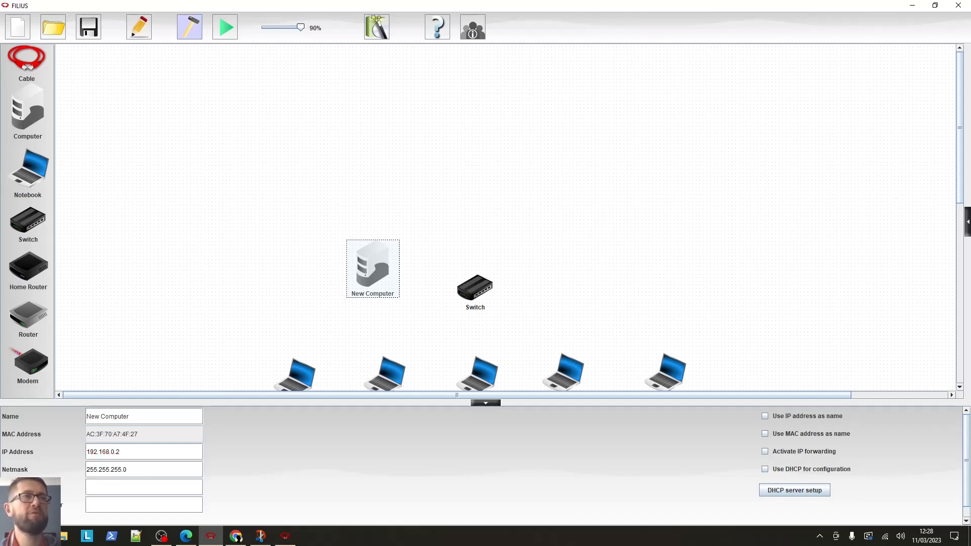
Rename the computer as DHCP Server - 192.168.0.2
{"action": "left_click_drag", "start_coordinate": [132, 416], "coordinate": [45, 405]}
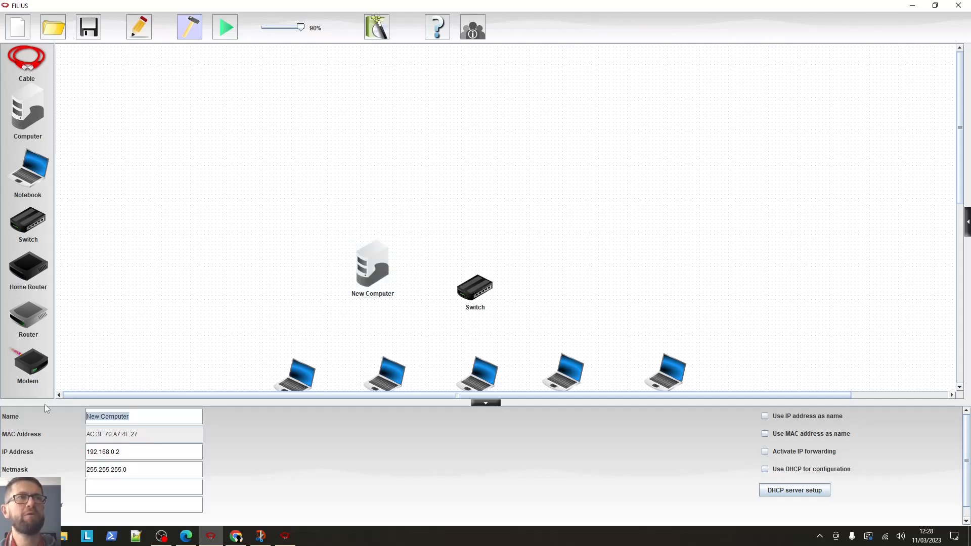
{"action": "type", "text": "DHCP Se"}
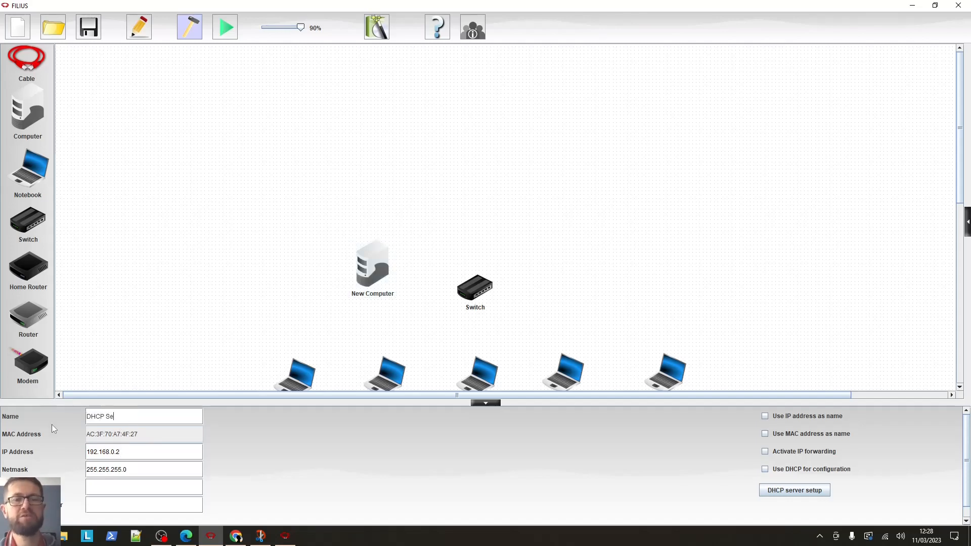
{"action": "type", "text": "rver -"}
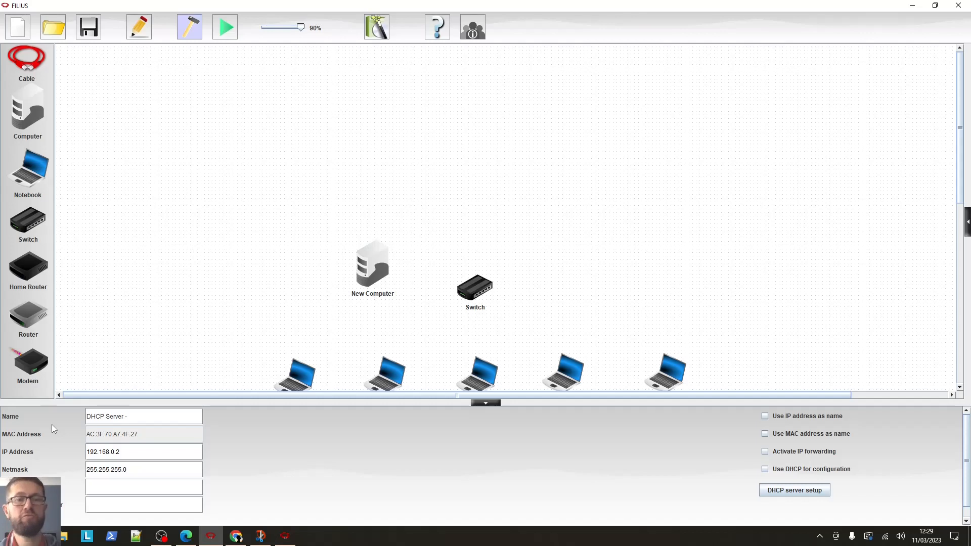
{"action": "type", "text": " 192."}
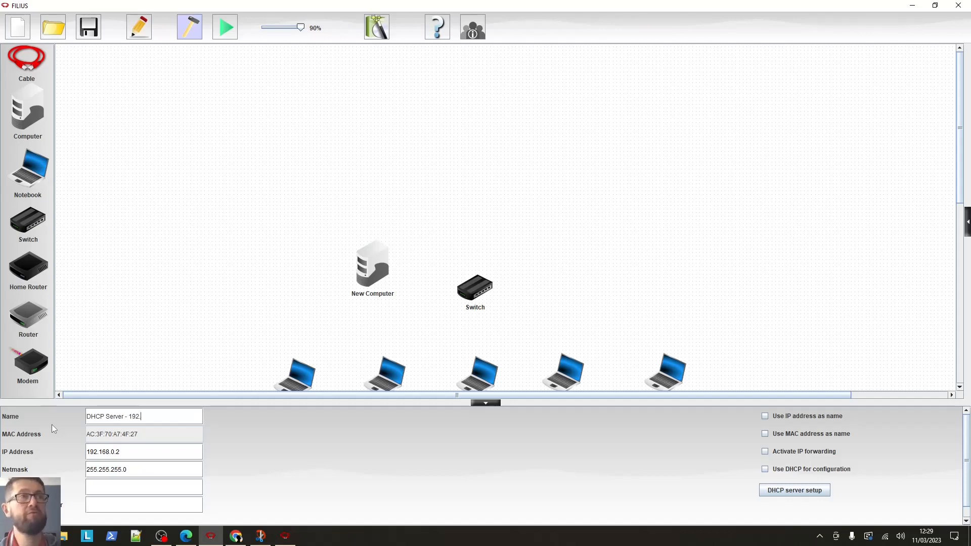
{"action": "type", "text": "168."}
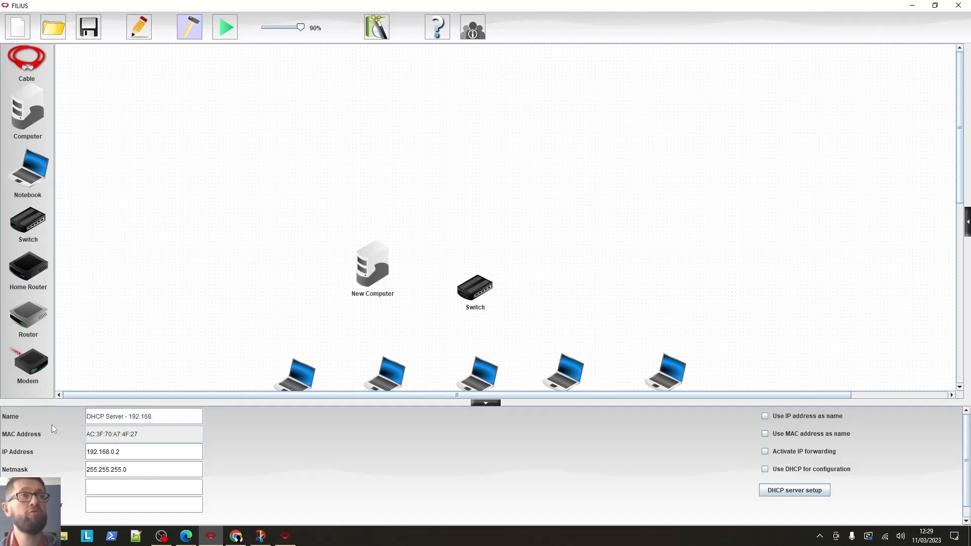
{"action": "type", "text": "0.2"}
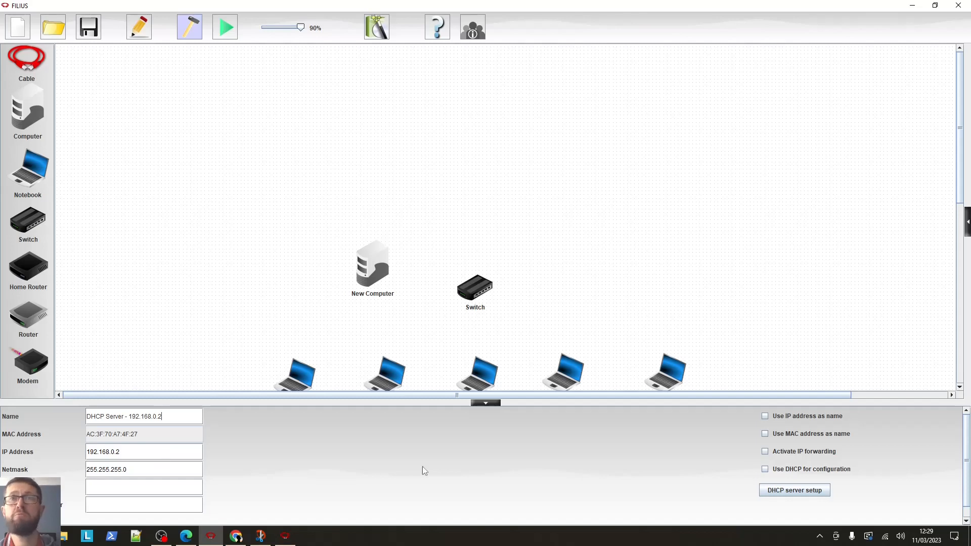
Set the computer's gateway to 192.168.0.1
{"action": "left_click", "coordinate": [126, 451]}
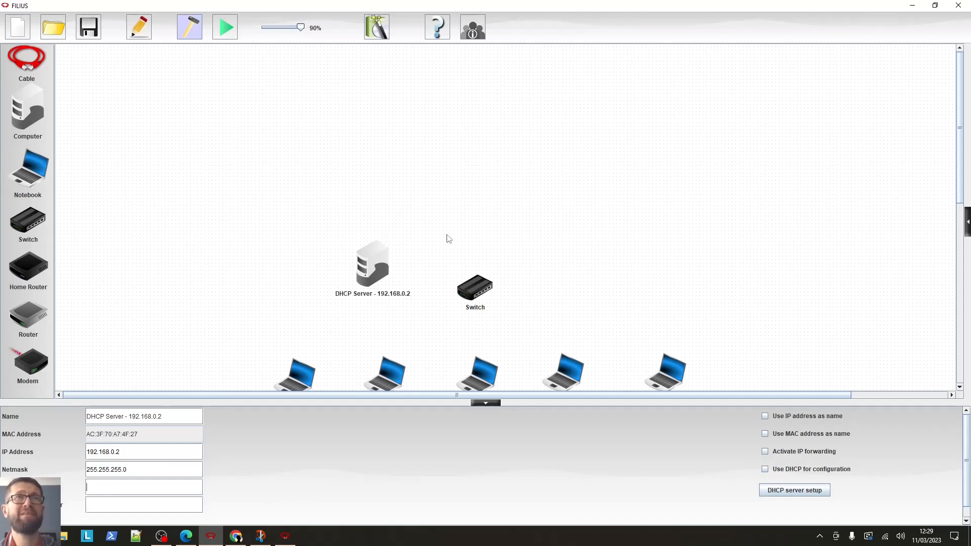
{"action": "type", "text": "192.1"}
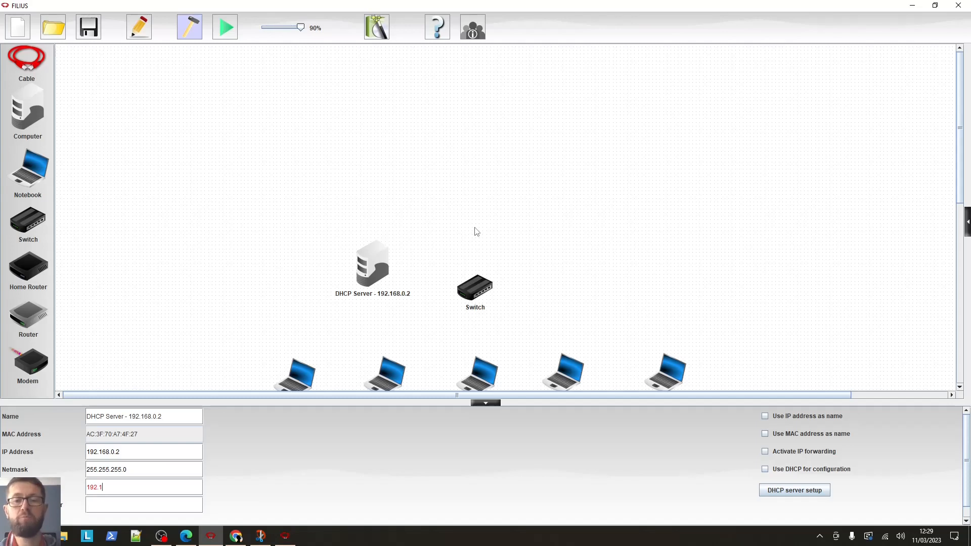
{"action": "type", "text": "68."}
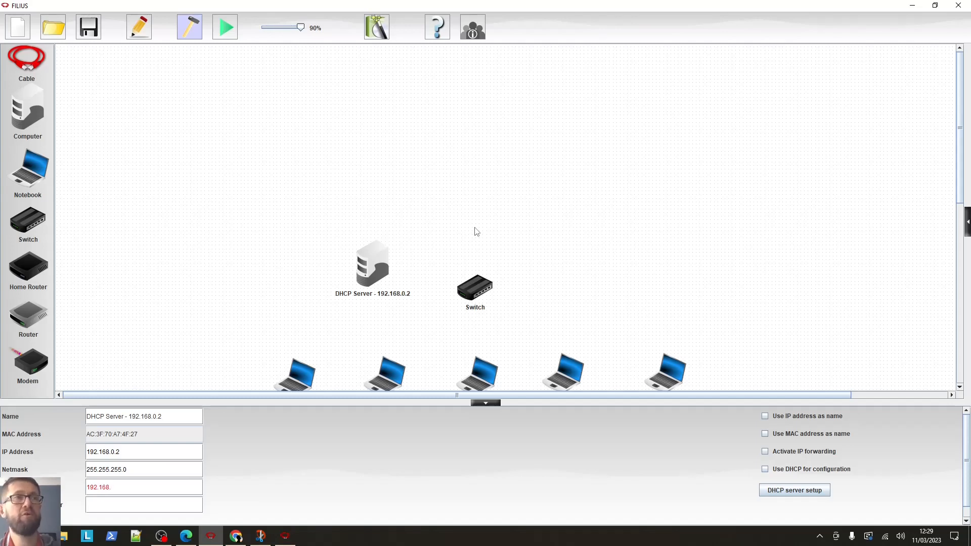
{"action": "type", "text": "0.1"}
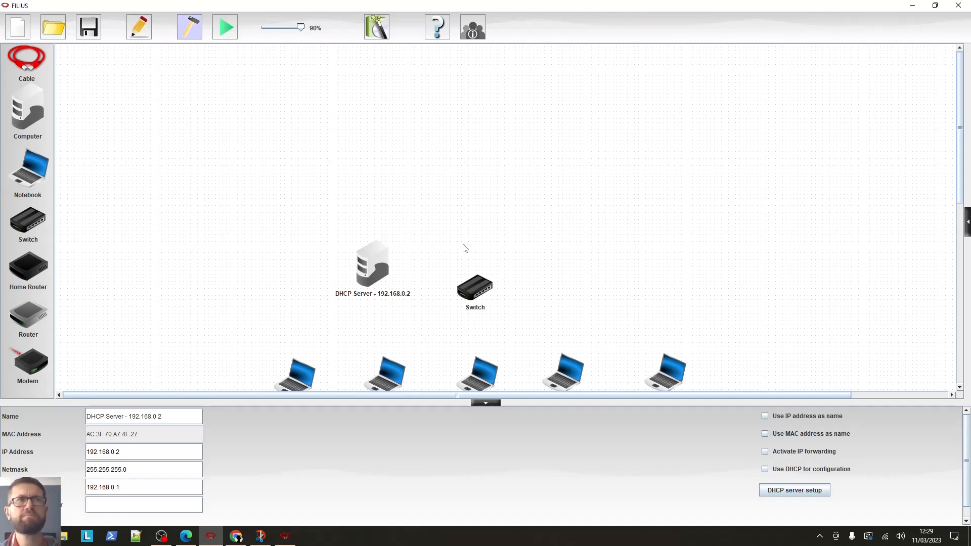
{"action": "left_click", "coordinate": [226, 362]}
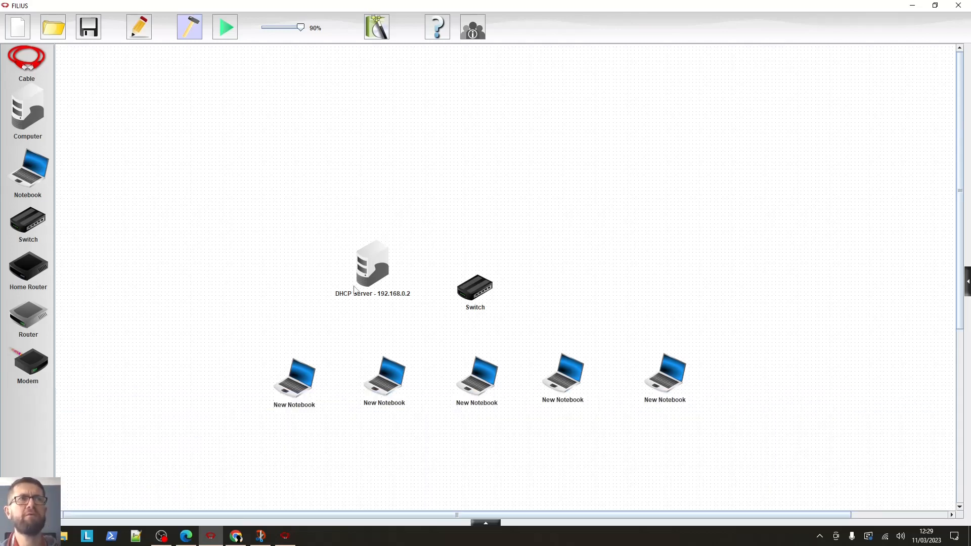
Open the DHCP server setup for the server and set the lower bound of addresses to 192.168.0.3
{"action": "left_click", "coordinate": [373, 280]}
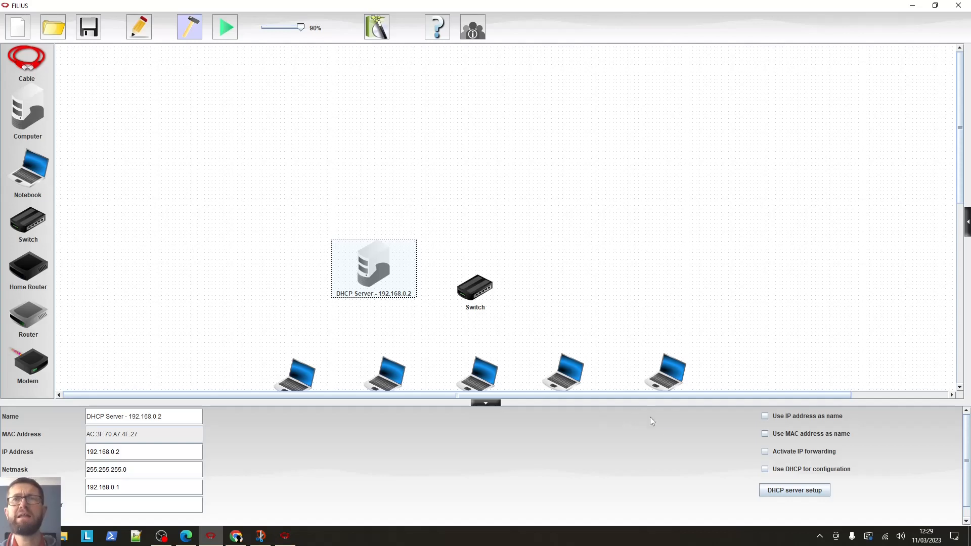
{"action": "left_click", "coordinate": [783, 493]}
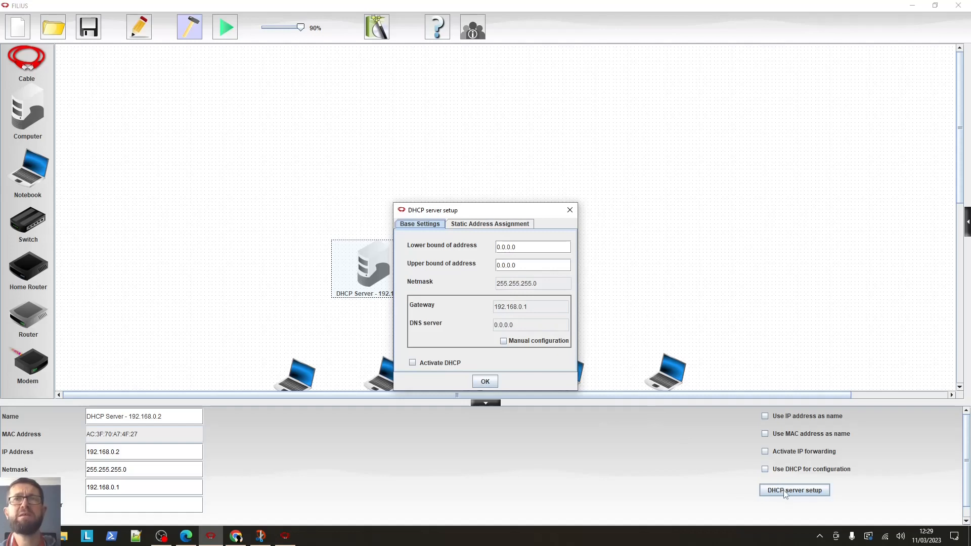
{"action": "left_click", "coordinate": [529, 247]}
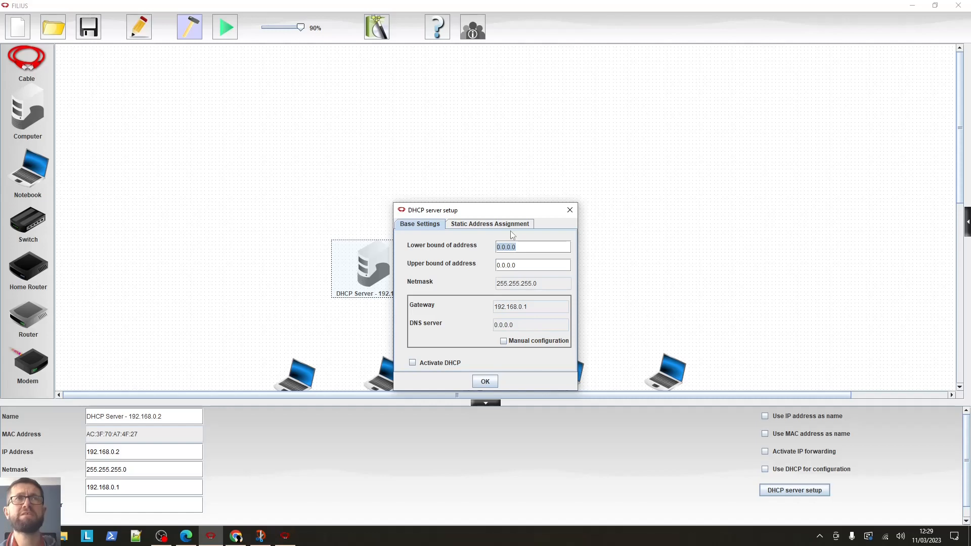
{"action": "left_click_drag", "start_coordinate": [507, 210], "coordinate": [570, 210]}
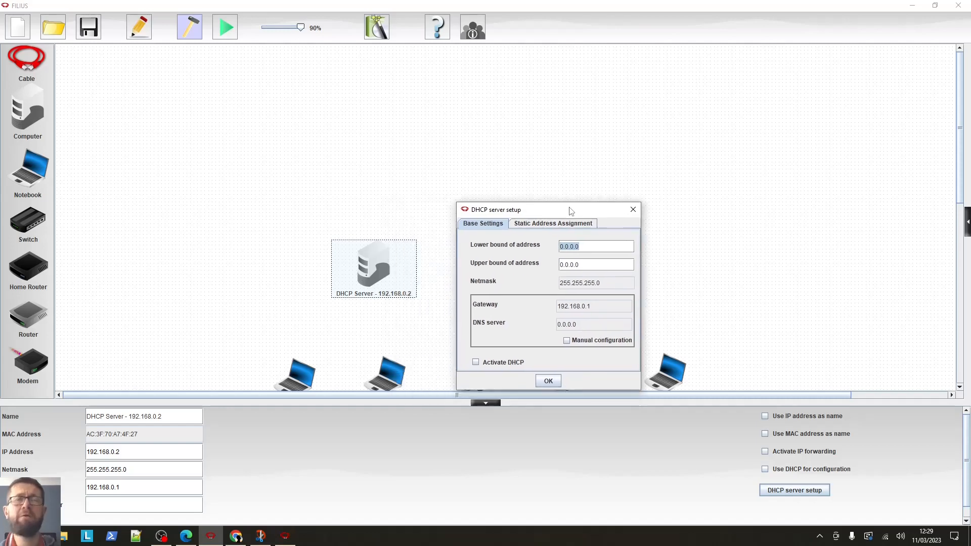
{"action": "type", "text": "19"}
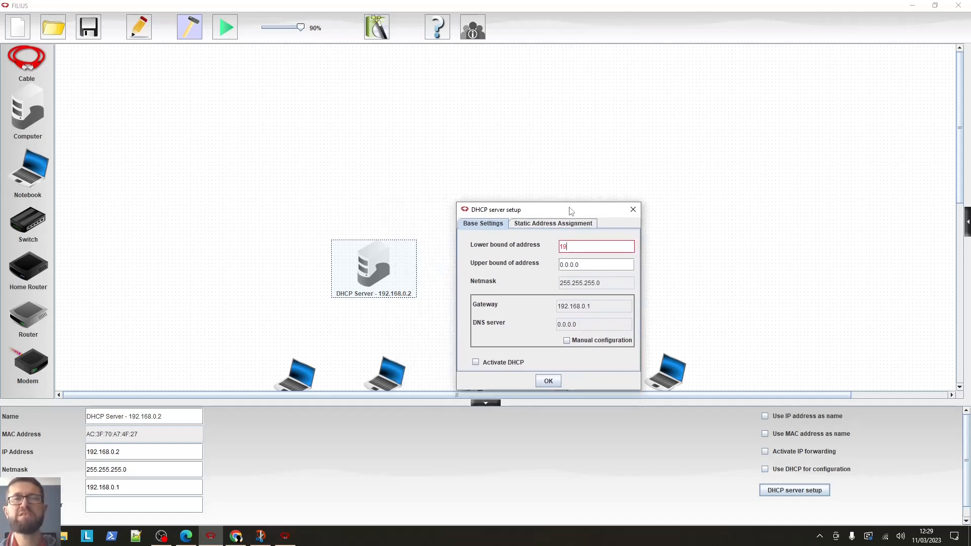
{"action": "type", "text": "2"}
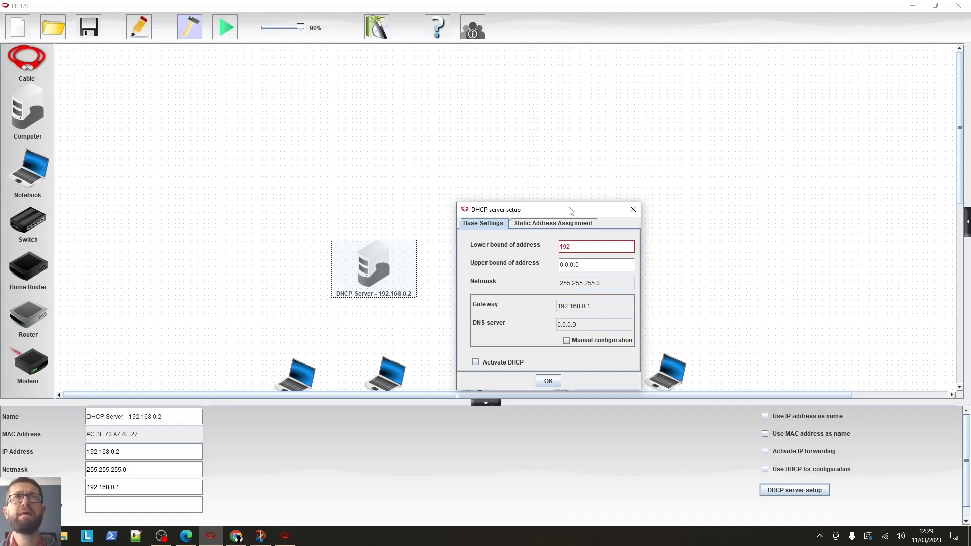
{"action": "type", "text": "6"}
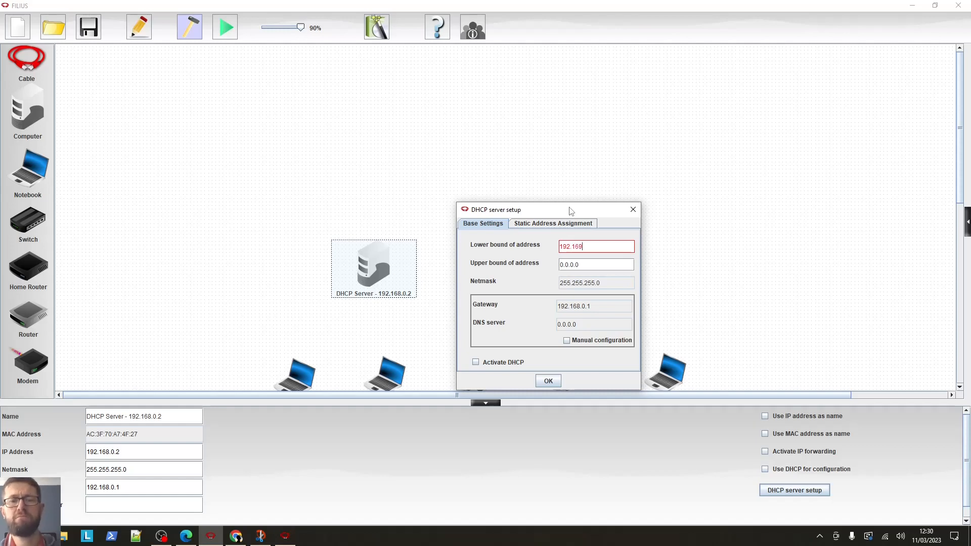
{"action": "type", "text": "8.0.32"}
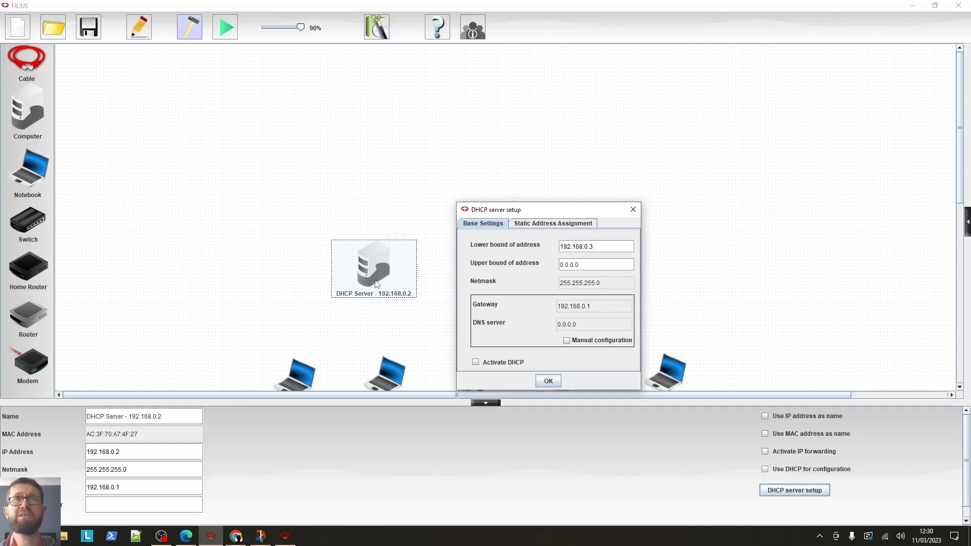
Set the upper bound of addresses to 192.168.0.100, activate DHCP and confirm the setup
{"action": "key", "text": "BackSpace"}
{"action": "key", "text": "BackSpace"}
{"action": "key", "text": "BackSpace"}
{"action": "key", "text": "BackSpace"}
{"action": "key", "text": "BackSpace"}
{"action": "key", "text": "BackSpace"}
{"action": "type", "text": "192"}
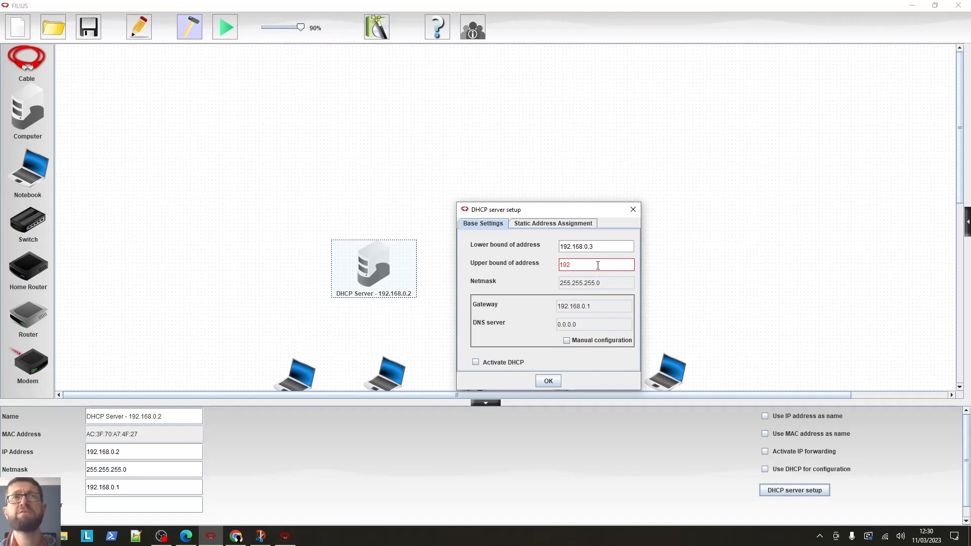
{"action": "type", "text": ".168"}
{"action": "type", "text": "/0"}
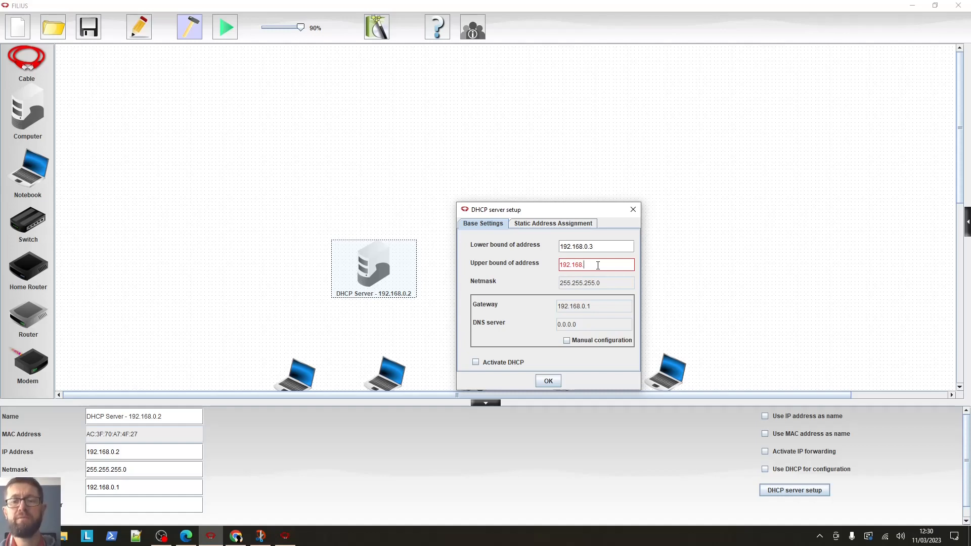
{"action": "type", "text": ".100"}
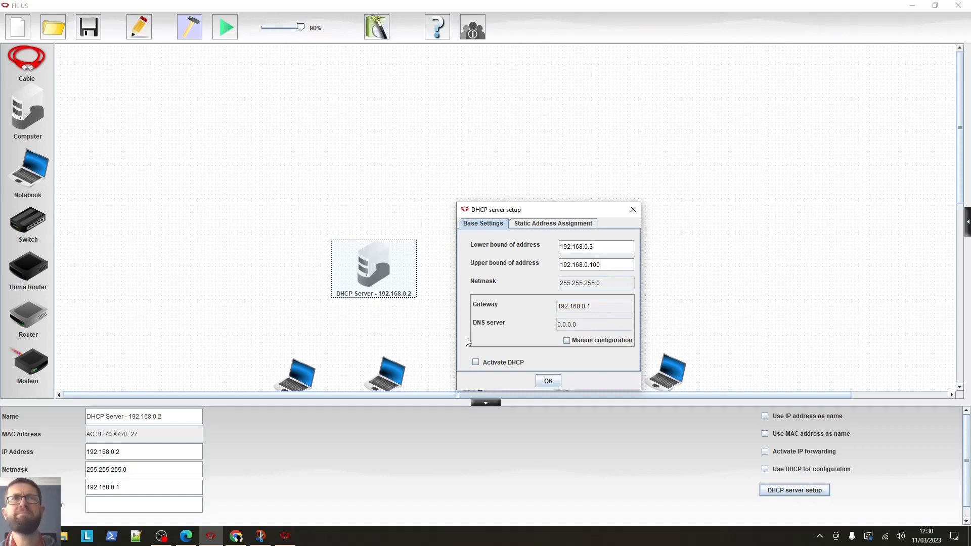
{"action": "left_click", "coordinate": [476, 363]}
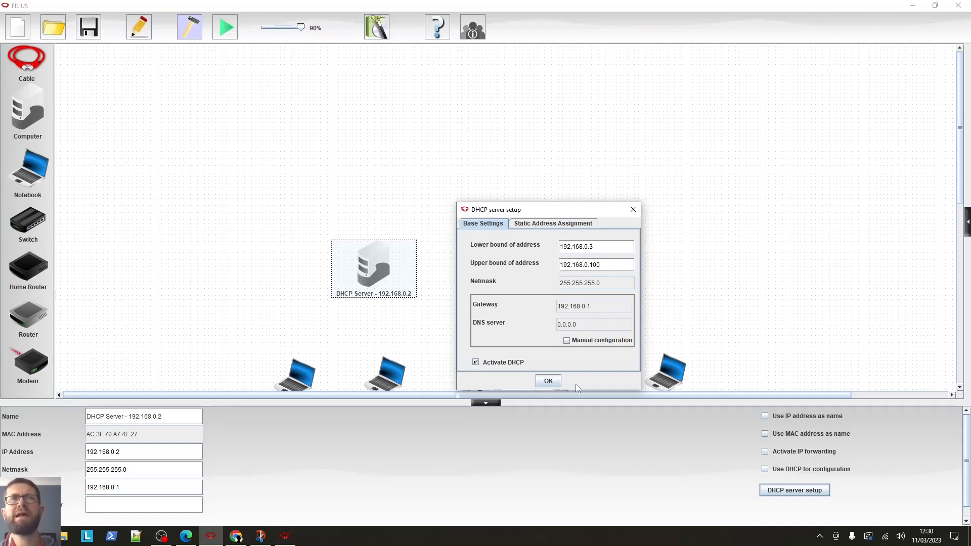
{"action": "left_click", "coordinate": [547, 381]}
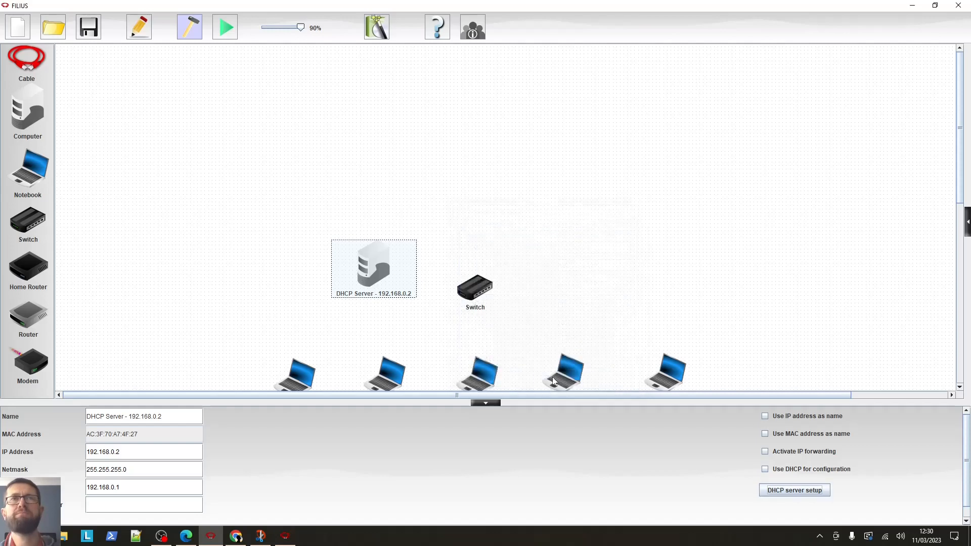
Set the first notebook to use DHCP for configuration and to use its IP address as name
{"action": "left_click_drag", "start_coordinate": [962, 175], "coordinate": [962, 211]}
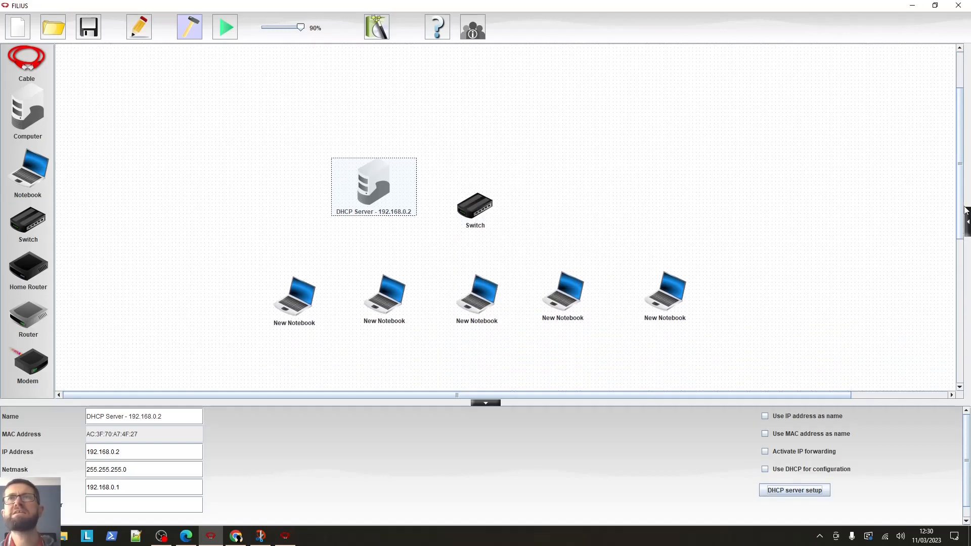
{"action": "left_click", "coordinate": [303, 309]}
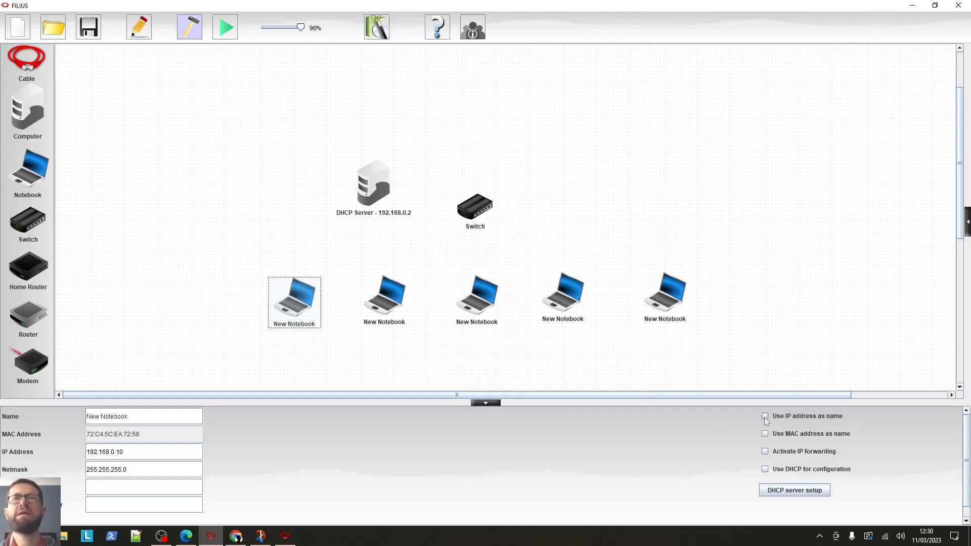
{"action": "left_click", "coordinate": [765, 469]}
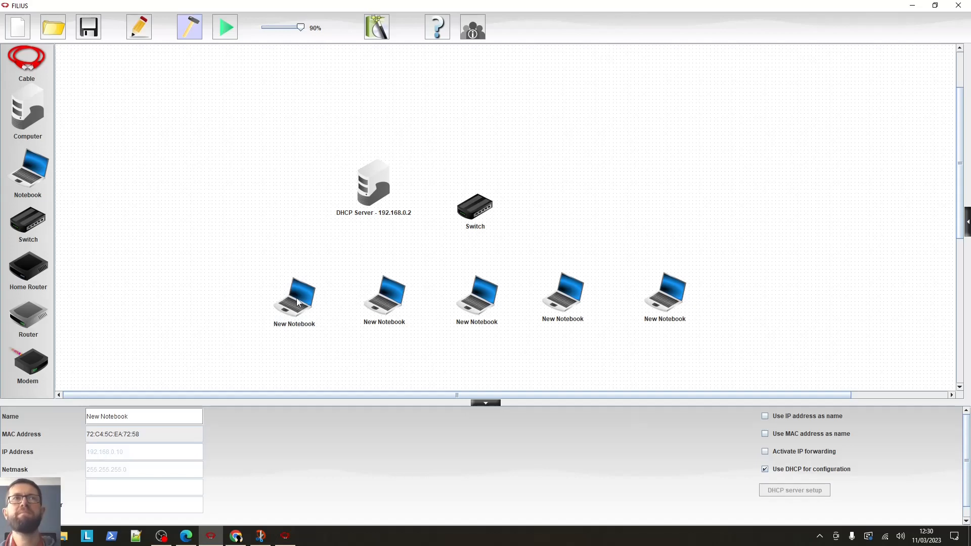
{"action": "left_click", "coordinate": [765, 416]}
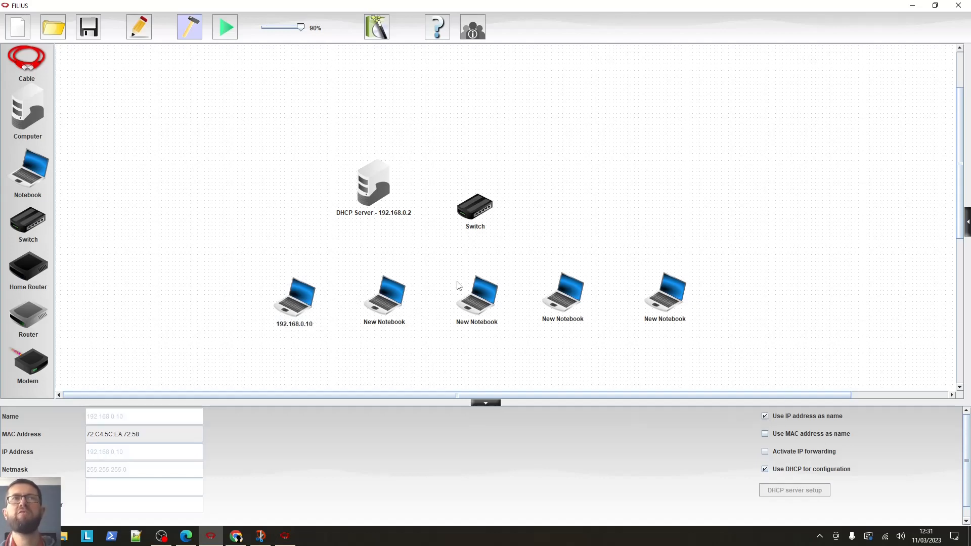
Set the second notebook to use its IP address as name and to use DHCP for configuration
{"action": "left_click", "coordinate": [394, 303]}
{"action": "left_click", "coordinate": [765, 416]}
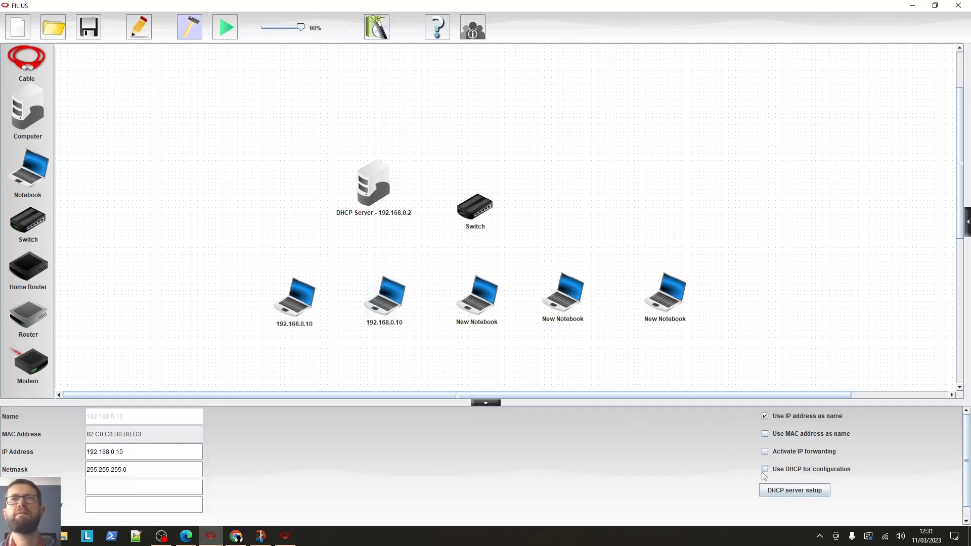
{"action": "left_click", "coordinate": [764, 469]}
Set the third notebook to use its IP address as name and to use DHCP for configuration
{"action": "left_click", "coordinate": [466, 305]}
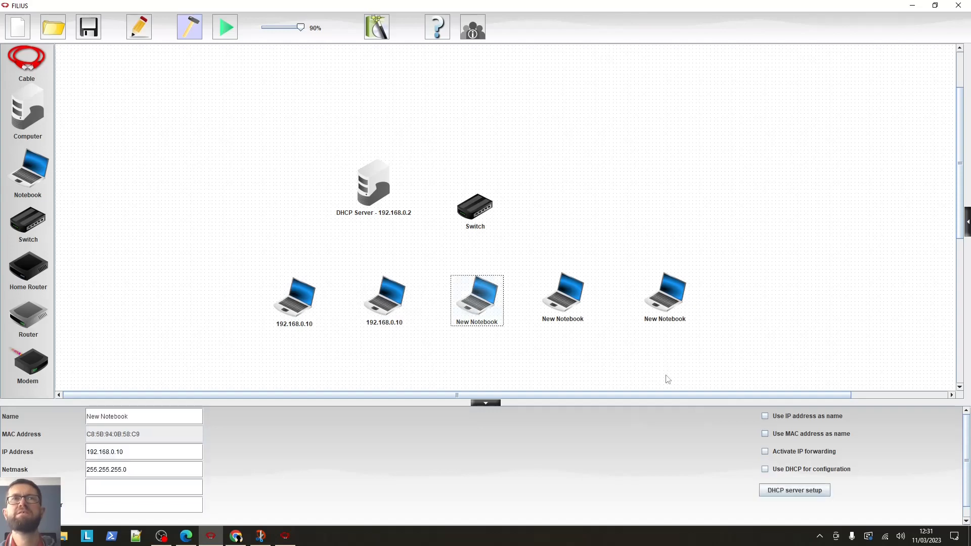
{"action": "left_click", "coordinate": [765, 416]}
{"action": "left_click", "coordinate": [765, 470]}
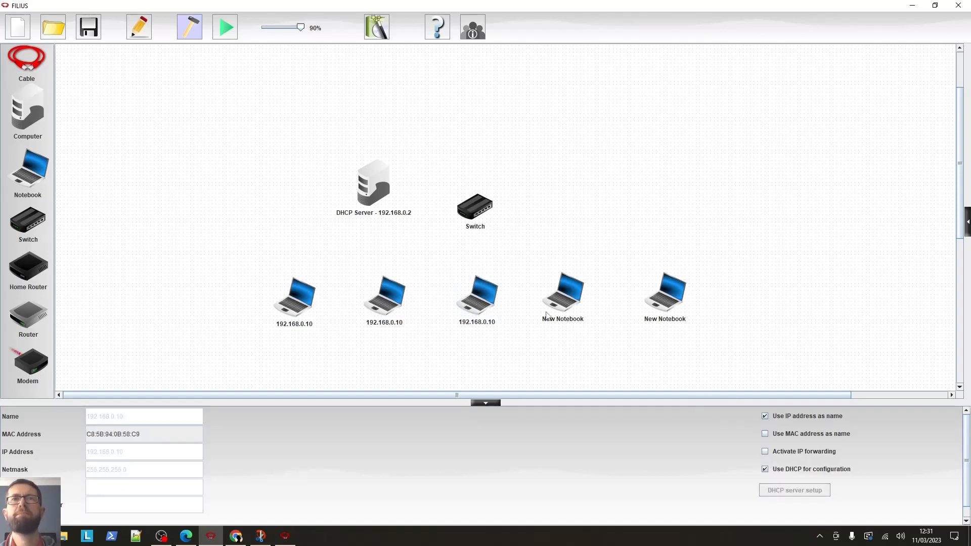
Set the fourth notebook to use its IP address as name and to use DHCP for configuration
{"action": "left_click", "coordinate": [560, 303]}
{"action": "left_click", "coordinate": [765, 417]}
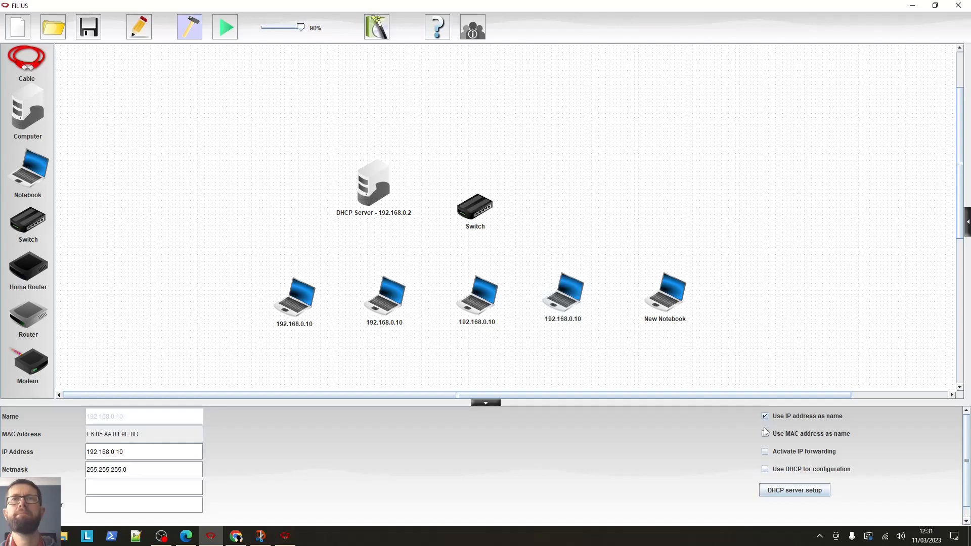
{"action": "left_click", "coordinate": [765, 470]}
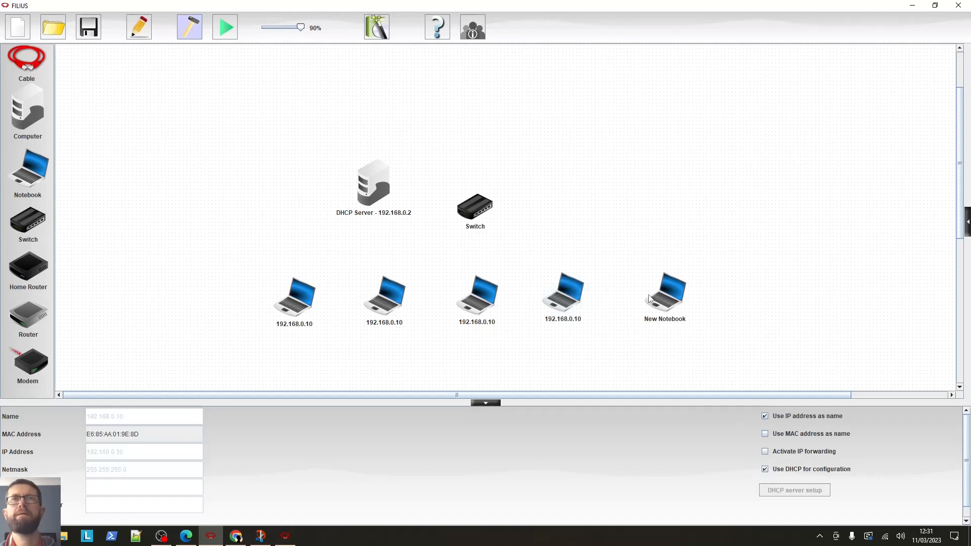
Set the fifth notebook to use its IP address as name and to use DHCP for configuration
{"action": "left_click", "coordinate": [689, 312]}
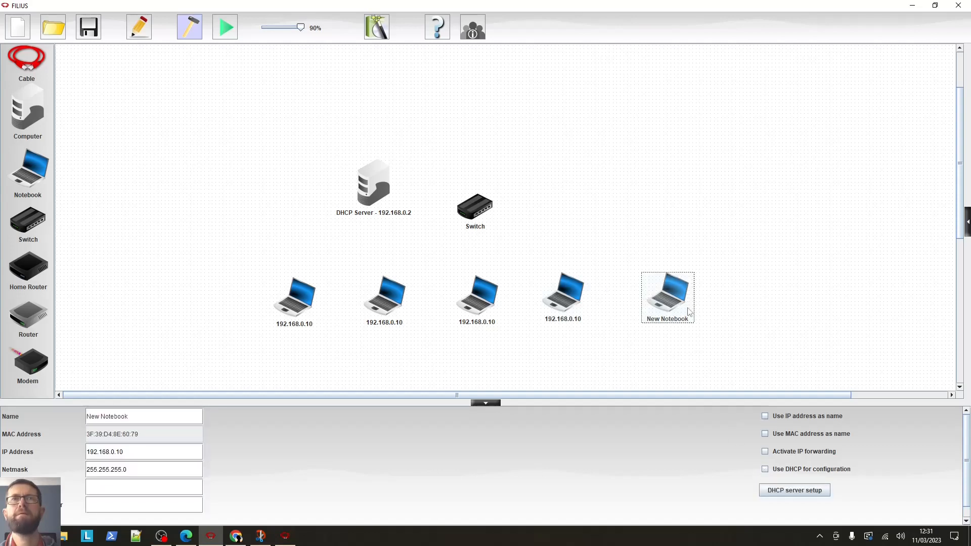
{"action": "left_click", "coordinate": [765, 416]}
{"action": "left_click", "coordinate": [765, 469]}
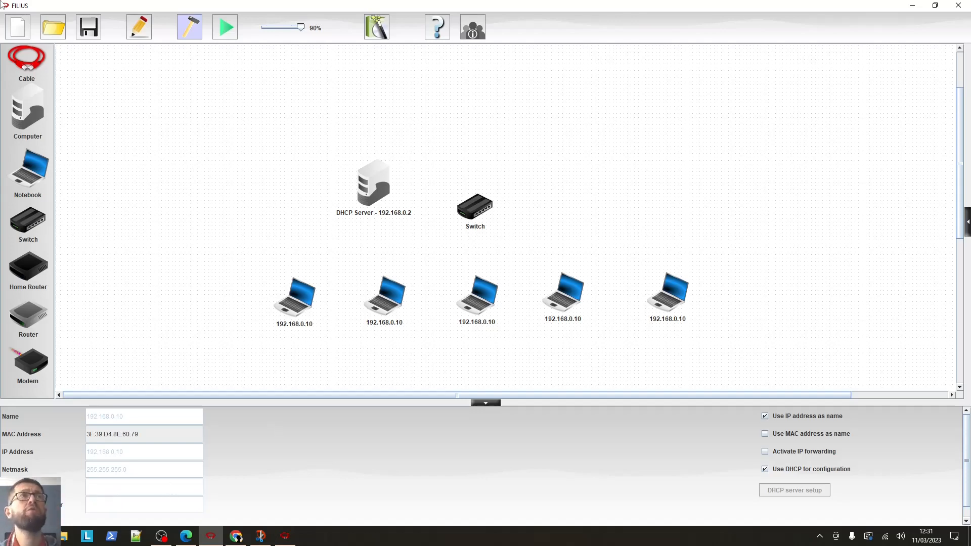
Cable all five notebooks and the DHCP server to the switch
{"action": "left_click", "coordinate": [26, 66]}
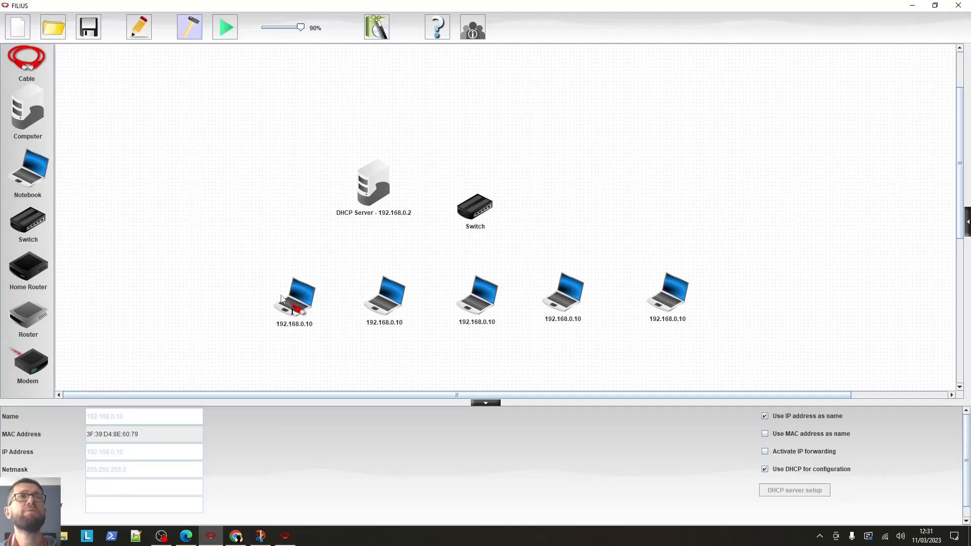
{"action": "left_click", "coordinate": [302, 311]}
{"action": "left_click", "coordinate": [463, 216]}
{"action": "left_click", "coordinate": [389, 306]}
{"action": "left_click", "coordinate": [471, 212]}
{"action": "left_click", "coordinate": [487, 308]}
{"action": "left_click", "coordinate": [481, 211]}
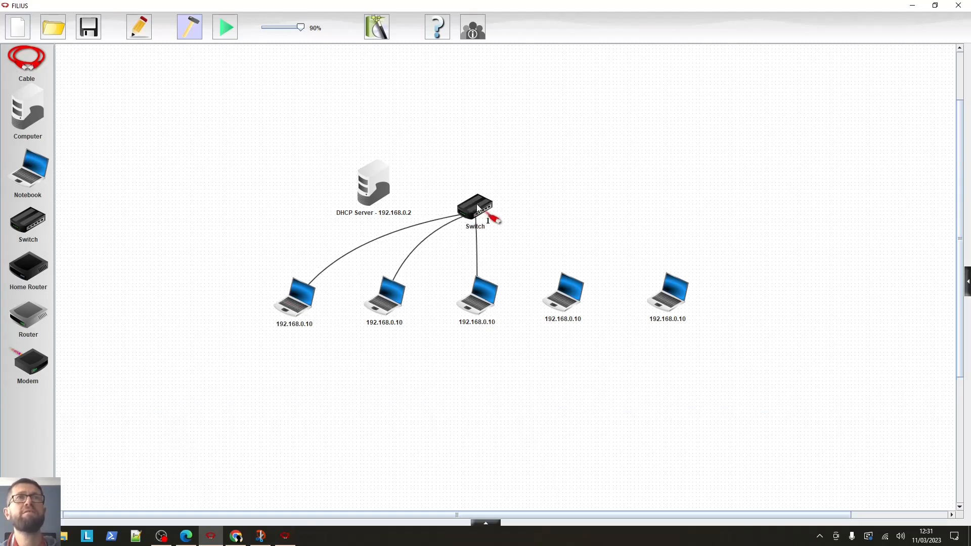
{"action": "left_click", "coordinate": [565, 300]}
{"action": "left_click", "coordinate": [475, 213]}
{"action": "left_click", "coordinate": [667, 294]}
{"action": "left_click", "coordinate": [476, 212]}
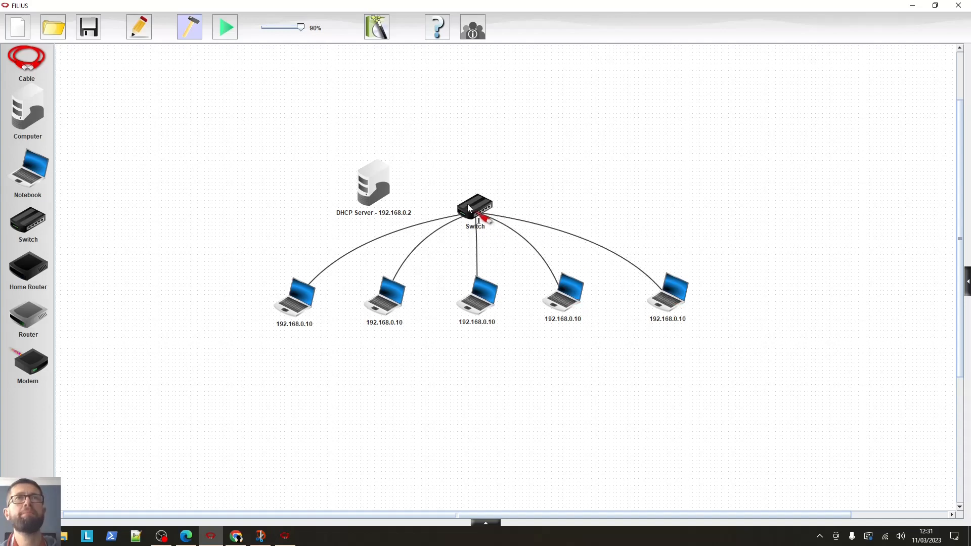
{"action": "left_click", "coordinate": [370, 185]}
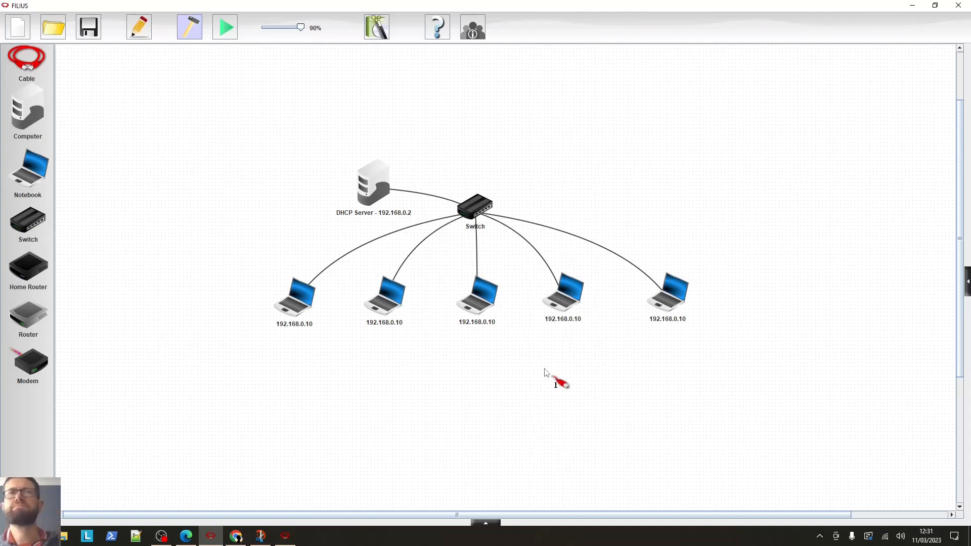
{"action": "mouse_move", "coordinate": [287, 304]}
{"action": "left_mouse_down"}
{"action": "mouse_move", "coordinate": [297, 315]}
{"action": "mouse_move", "coordinate": [295, 303]}
{"action": "left_mouse_up"}
{"action": "left_click", "coordinate": [305, 318]}
{"action": "left_click", "coordinate": [377, 370]}
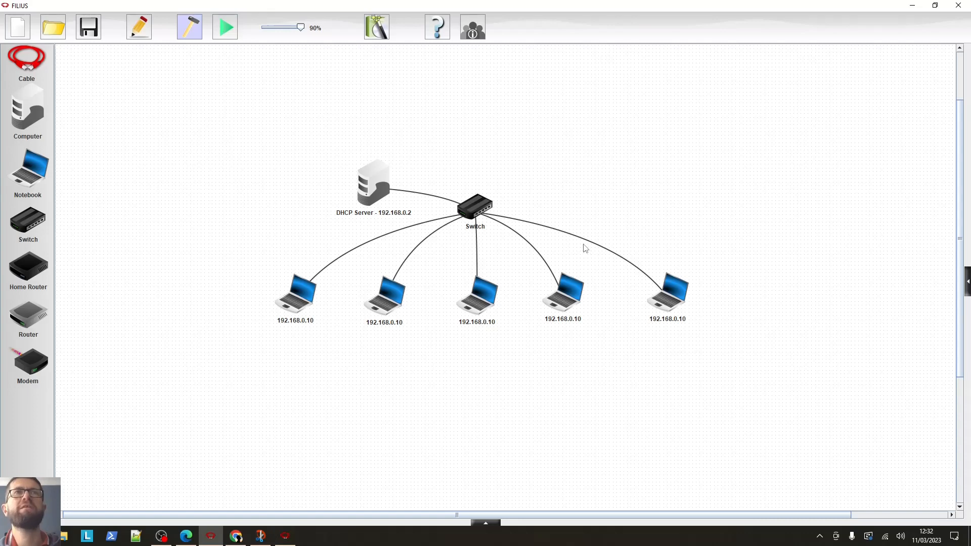
Start the simulation and inspect the address details of each notebook
{"action": "left_click", "coordinate": [223, 26]}
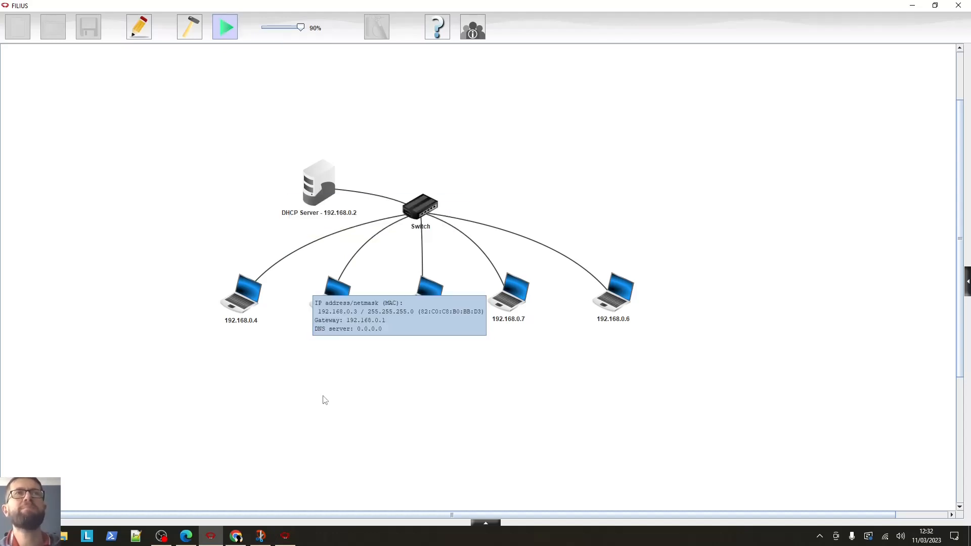
{"action": "mouse_move", "coordinate": [244, 298]}
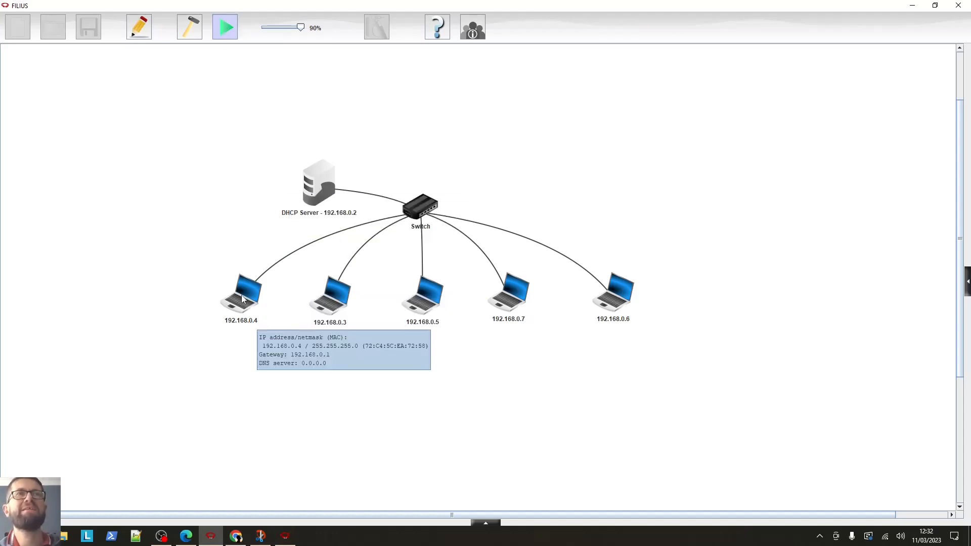
{"action": "mouse_move", "coordinate": [314, 202]}
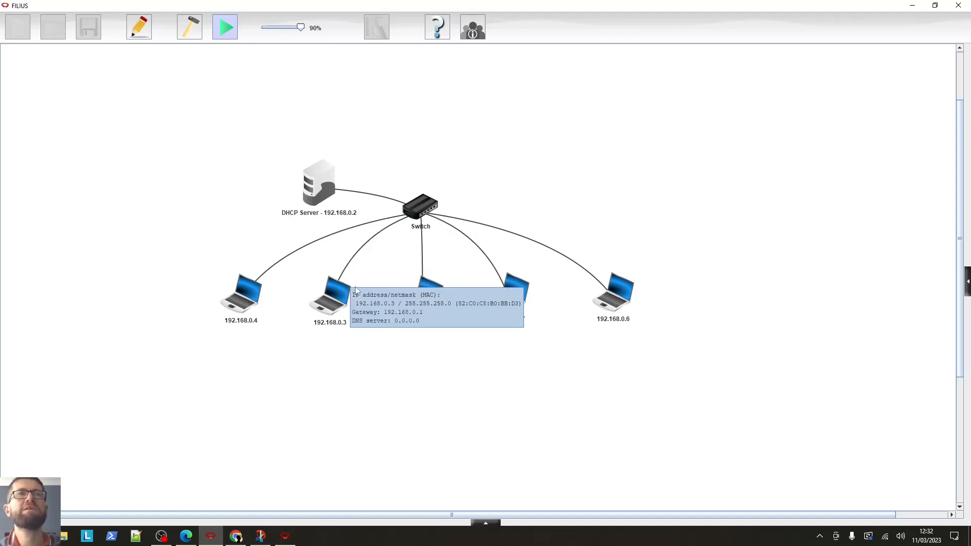
{"action": "mouse_move", "coordinate": [411, 296]}
{"action": "mouse_move", "coordinate": [486, 298]}
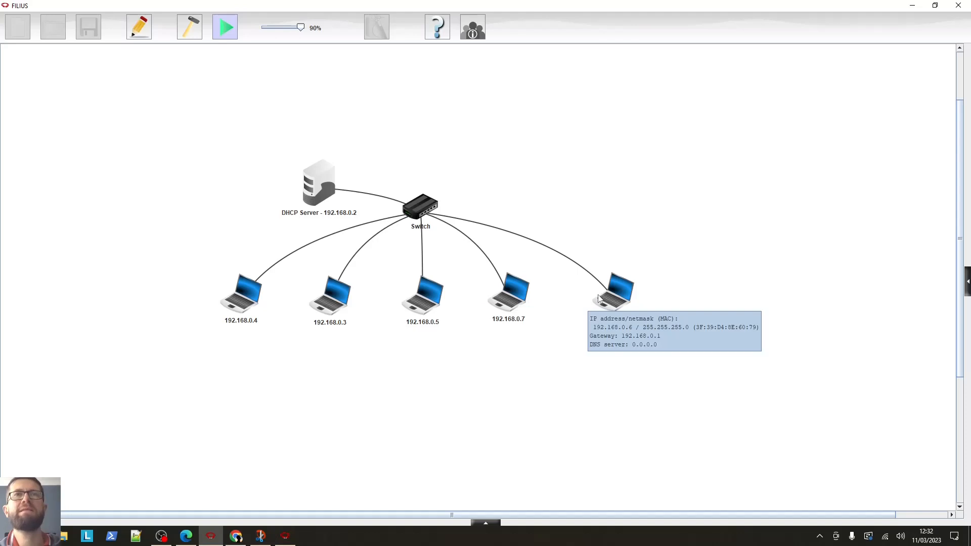
{"action": "mouse_move", "coordinate": [446, 307]}
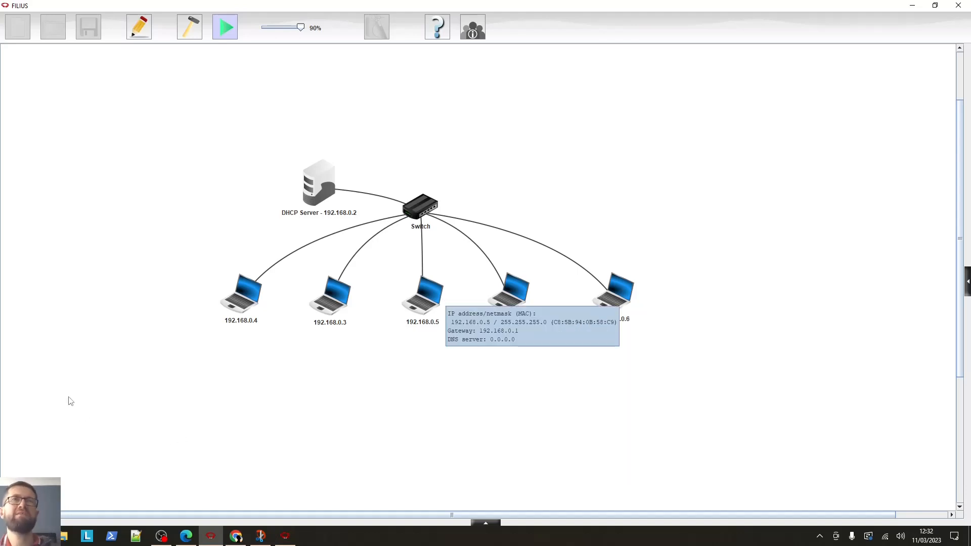
Return to design mode and add a router with two network interfaces above the switch
{"action": "left_click", "coordinate": [194, 31]}
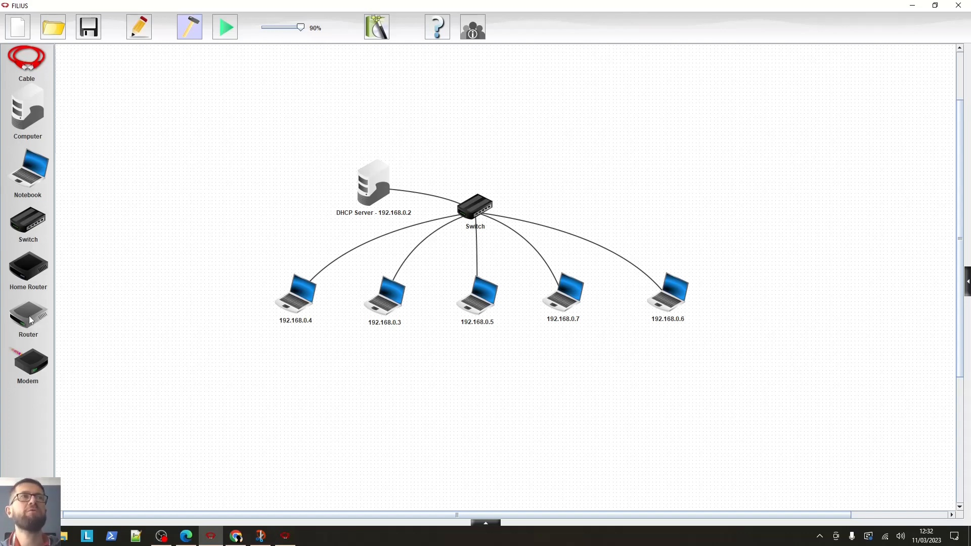
{"action": "left_click_drag", "start_coordinate": [28, 323], "coordinate": [528, 149]}
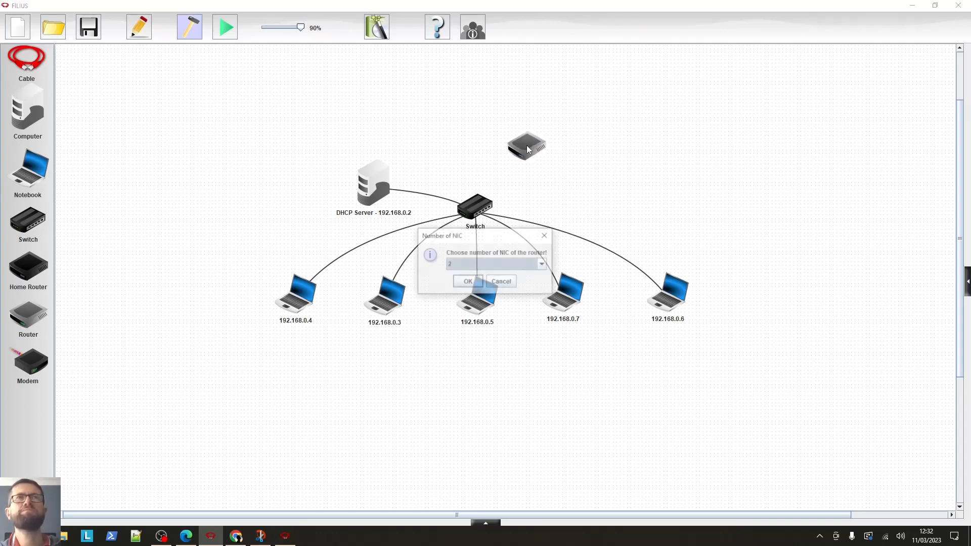
{"action": "left_click", "coordinate": [468, 282]}
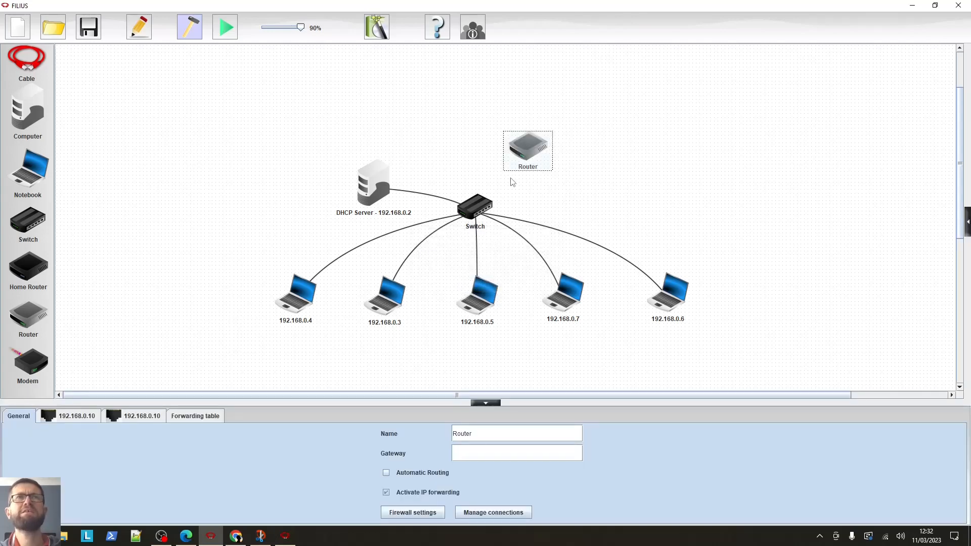
Connect the router to the switch with a cable
{"action": "left_click", "coordinate": [39, 60]}
{"action": "left_click", "coordinate": [528, 150]}
{"action": "left_click", "coordinate": [475, 207]}
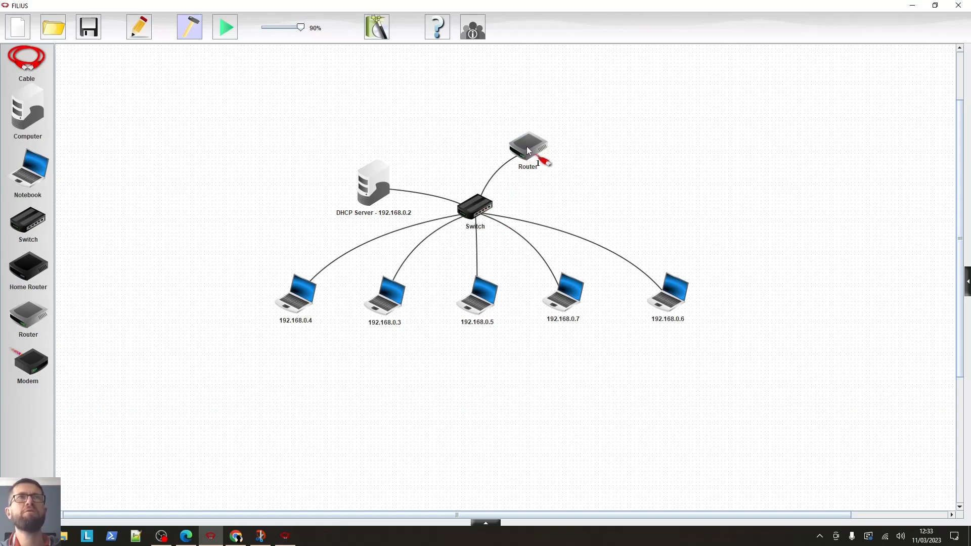
{"action": "left_click", "coordinate": [715, 202]}
Set the IP address of the router's switch-facing interface to 192.168.0.1
{"action": "double_click", "coordinate": [526, 145]}
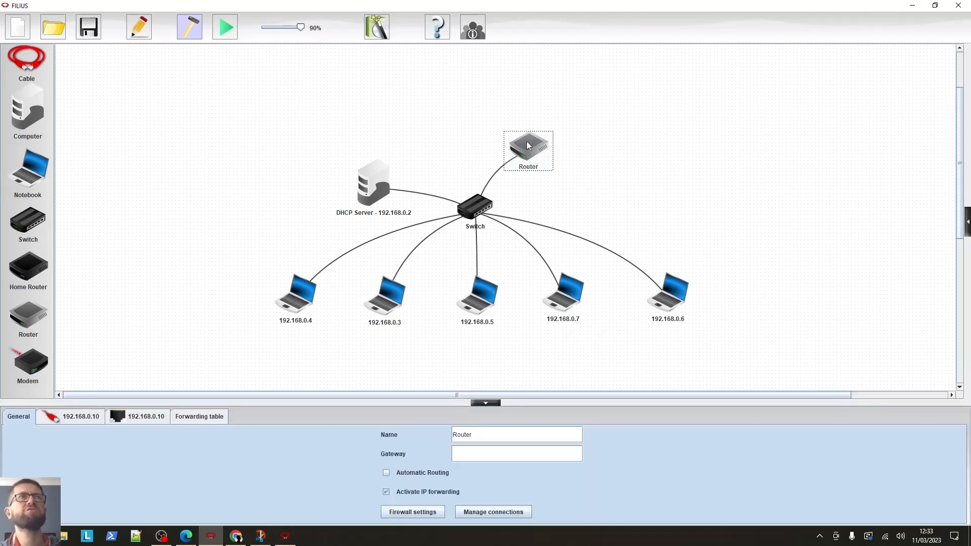
{"action": "left_click", "coordinate": [84, 419]}
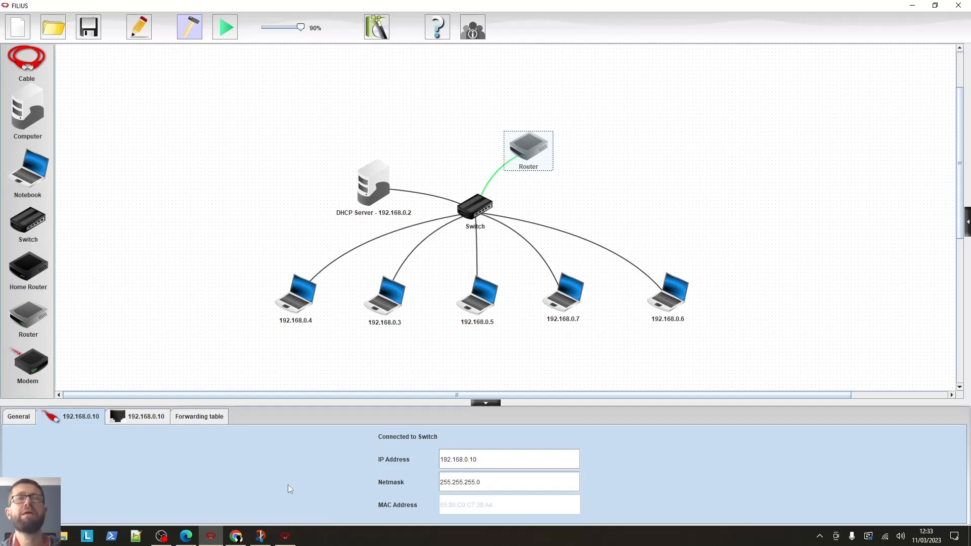
{"action": "left_click_drag", "start_coordinate": [505, 463], "coordinate": [465, 459]}
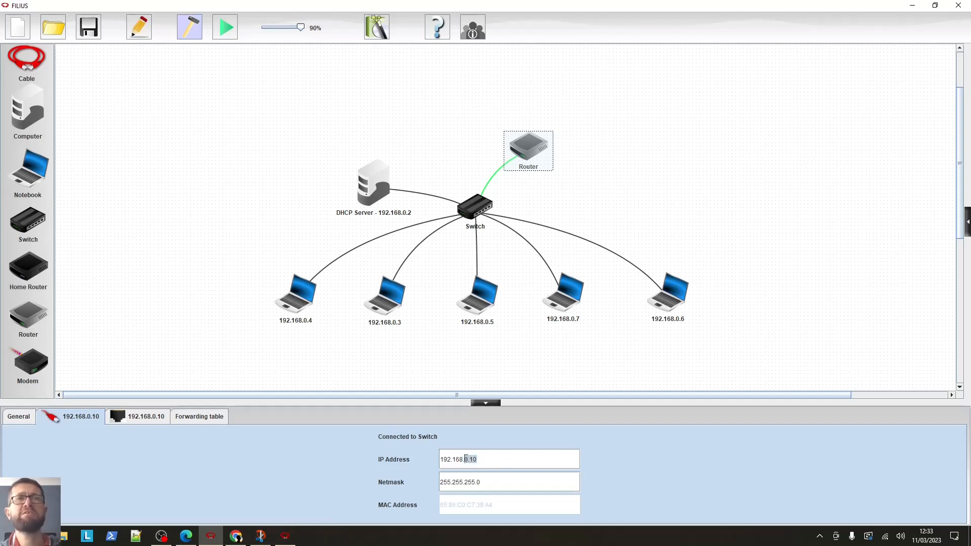
{"action": "type", "text": "1"}
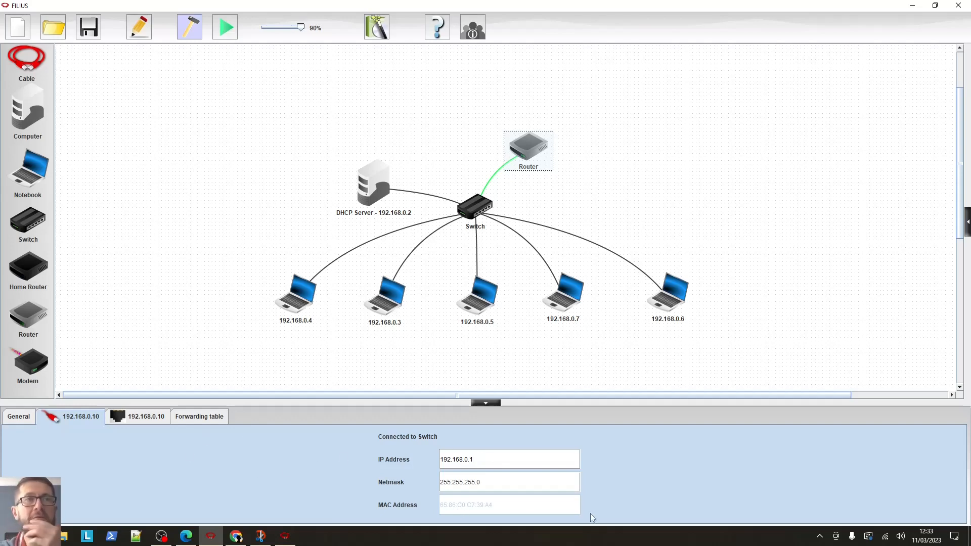
{"action": "key", "text": "Return"}
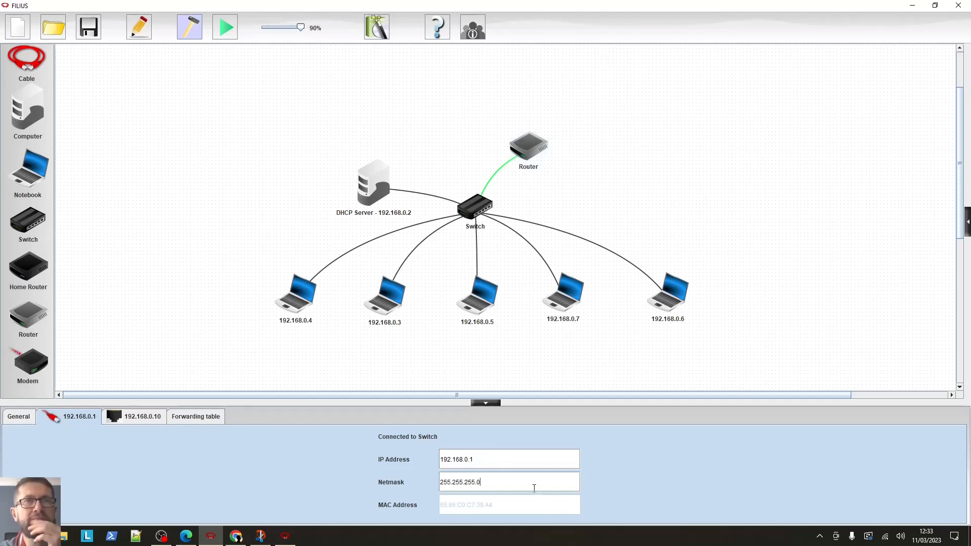
Enable Automatic Routing on the router
{"action": "left_click", "coordinate": [23, 417]}
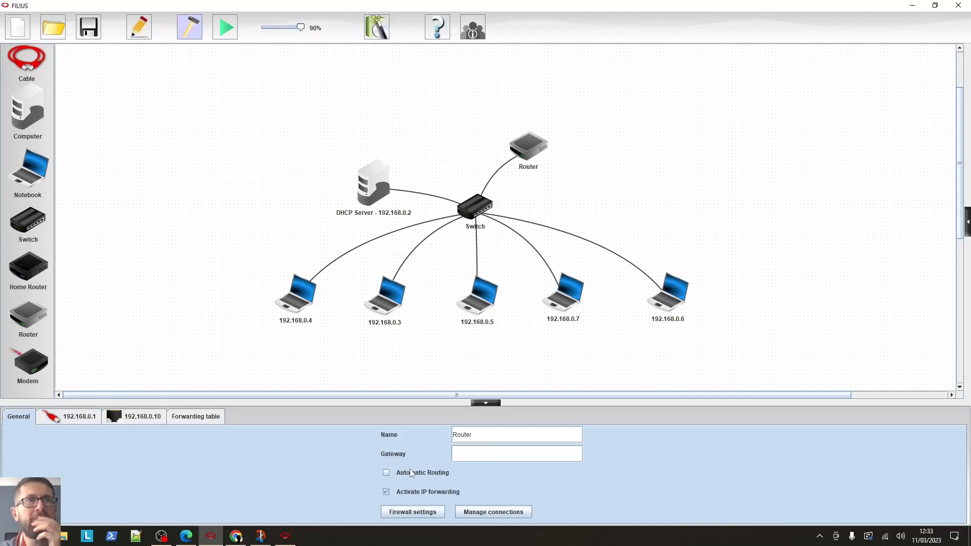
{"action": "left_click", "coordinate": [386, 473]}
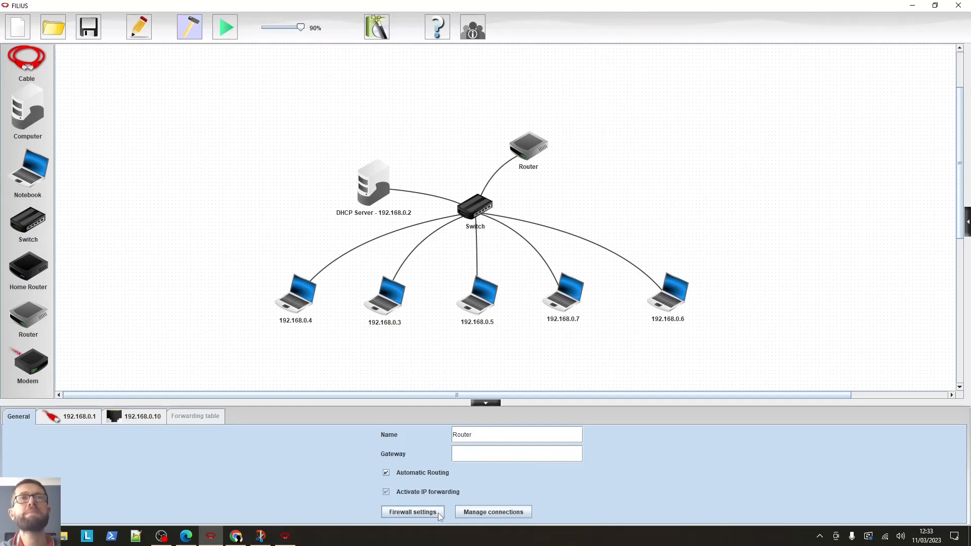
Start the simulation and open Software Installation on the notebook 192.168.0.7
{"action": "left_click", "coordinate": [226, 27]}
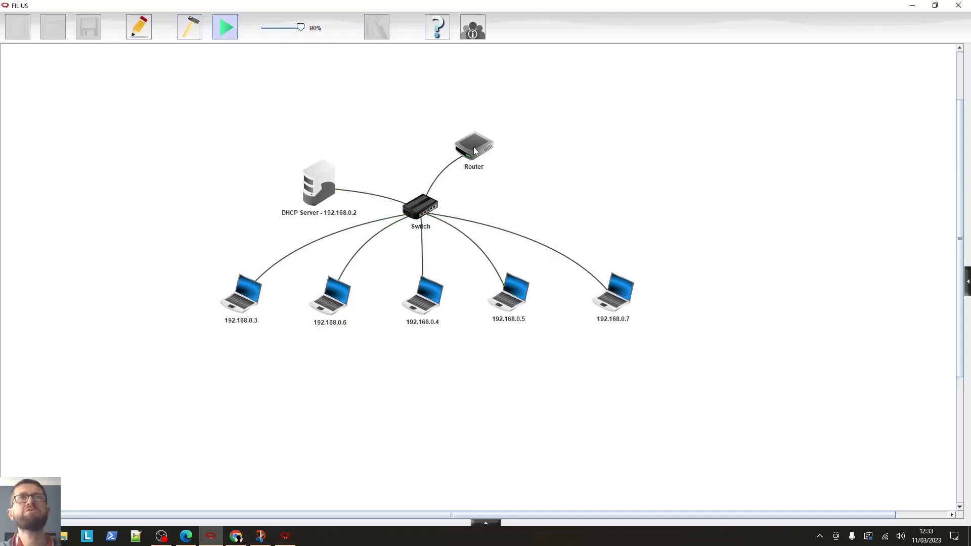
{"action": "mouse_move", "coordinate": [472, 147]}
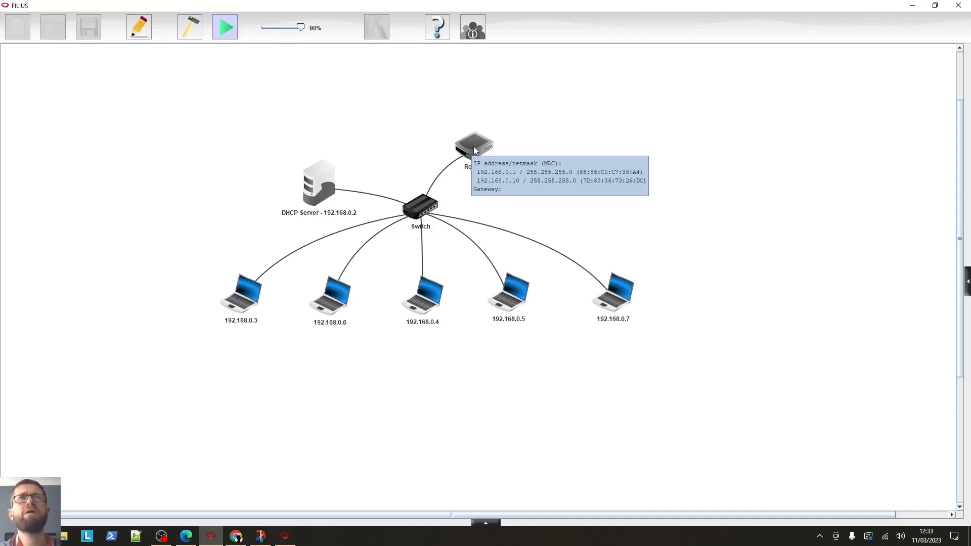
{"action": "left_click", "coordinate": [626, 310]}
{"action": "left_click_drag", "start_coordinate": [234, 21], "coordinate": [807, 215]}
{"action": "left_click", "coordinate": [632, 239]}
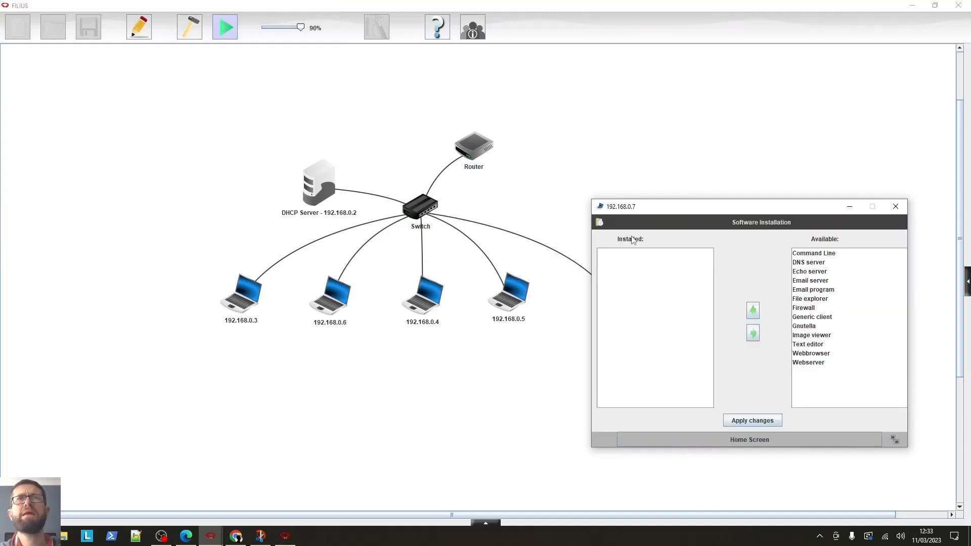
Install the Command Line application on the notebook and apply the changes
{"action": "left_click", "coordinate": [803, 254]}
{"action": "left_click", "coordinate": [752, 310]}
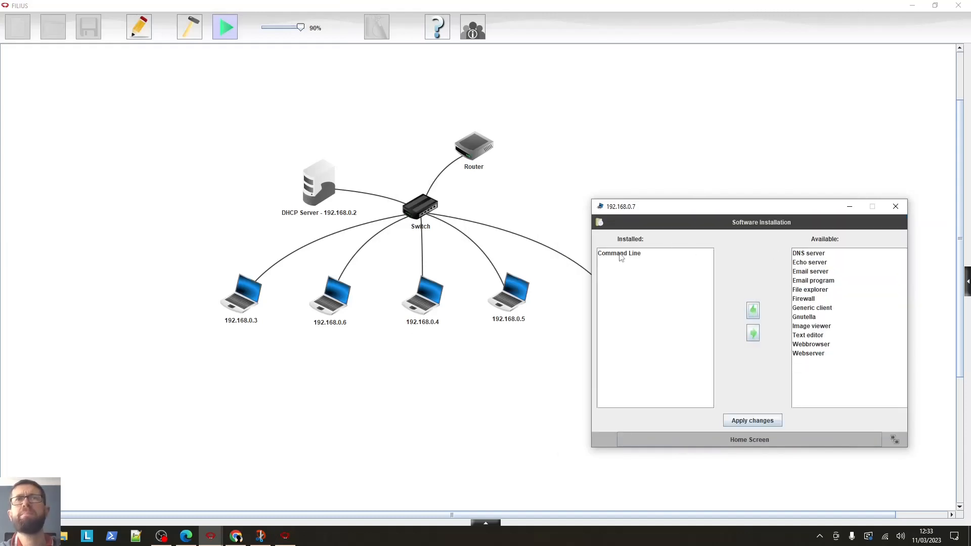
{"action": "left_click", "coordinate": [756, 420]}
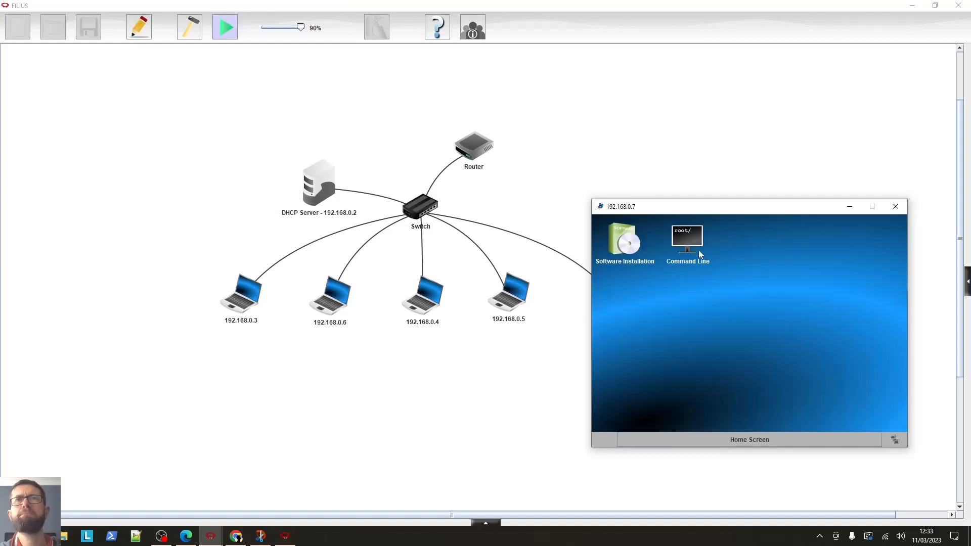
Open the Command Line and ping 192.168.0.1
{"action": "double_click", "coordinate": [687, 240]}
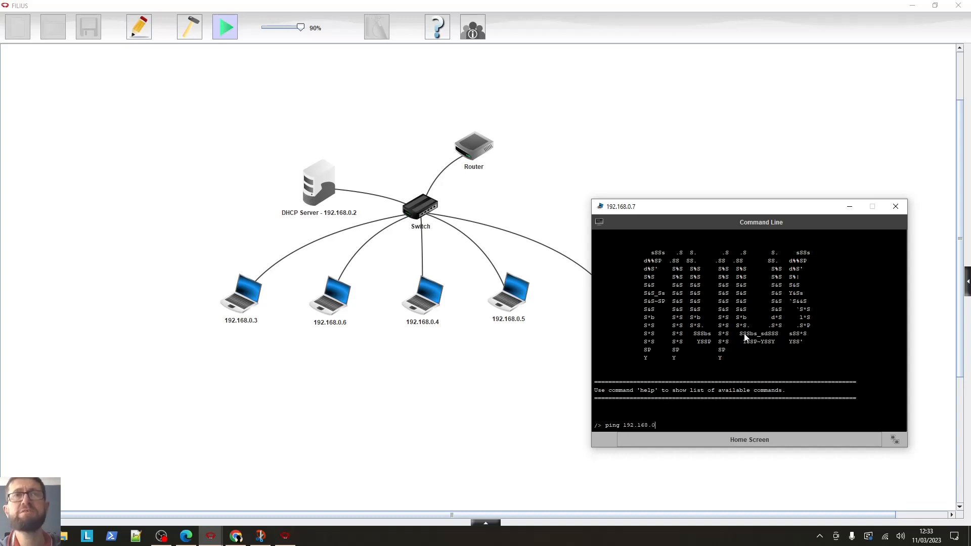
{"action": "key", "text": "Return"}
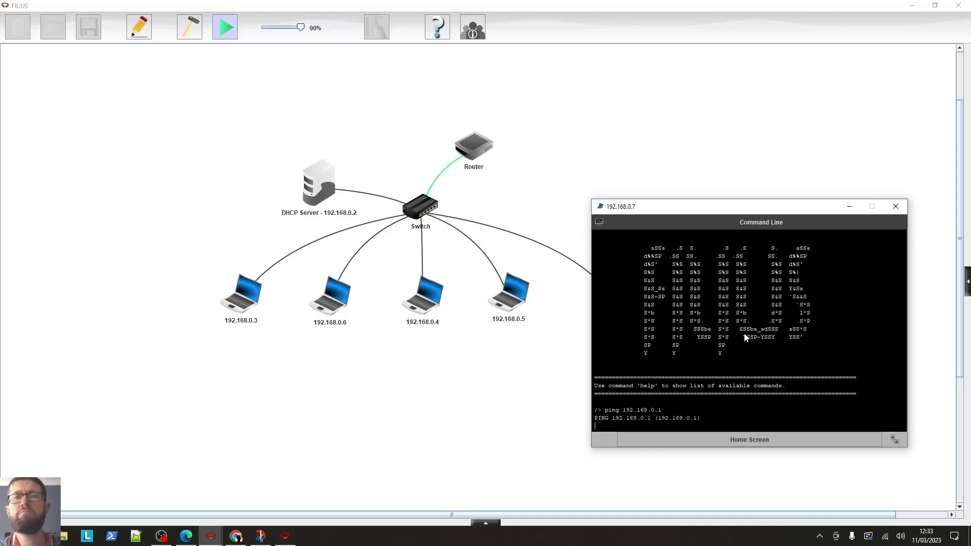